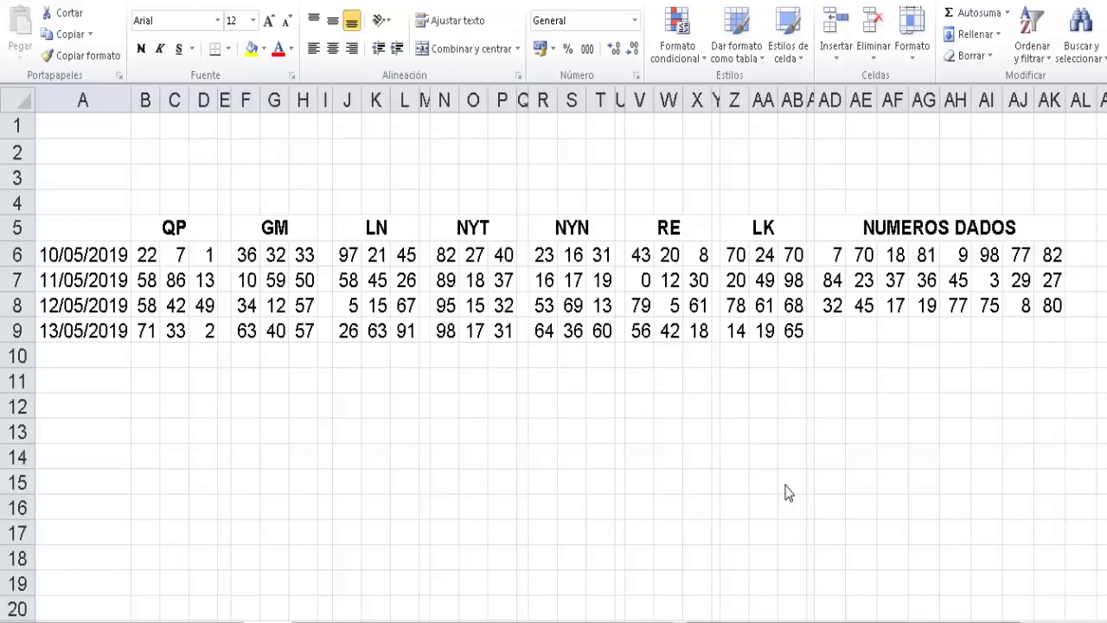
Step: Examine the lottery results and the NUMEROS DADOS values in rows 6 to 8
left_click(286, 282)
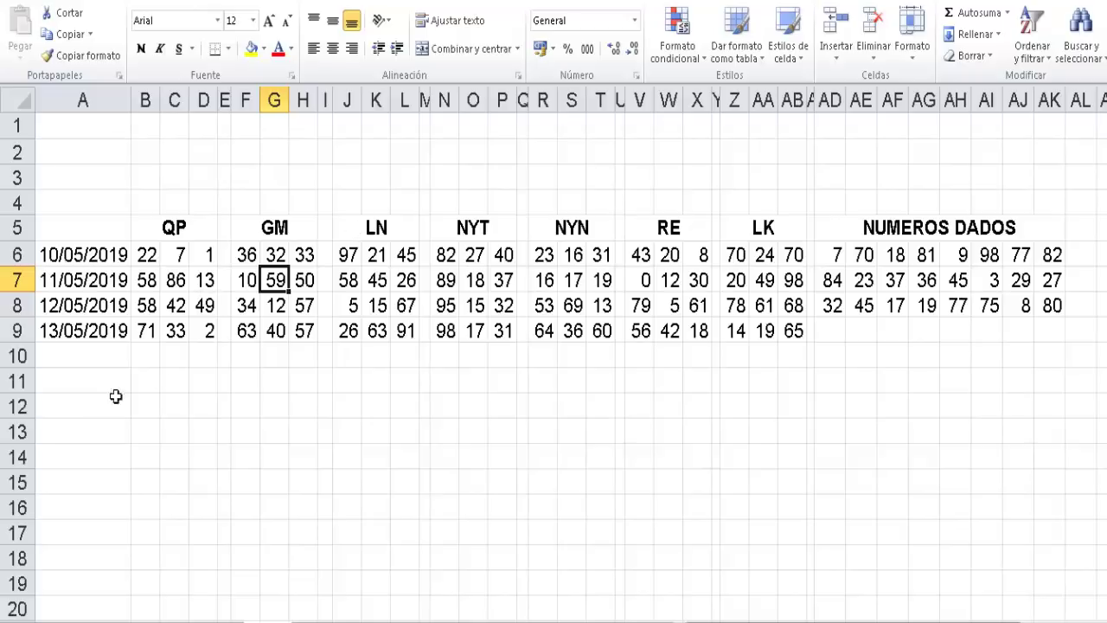
left_click(988, 261)
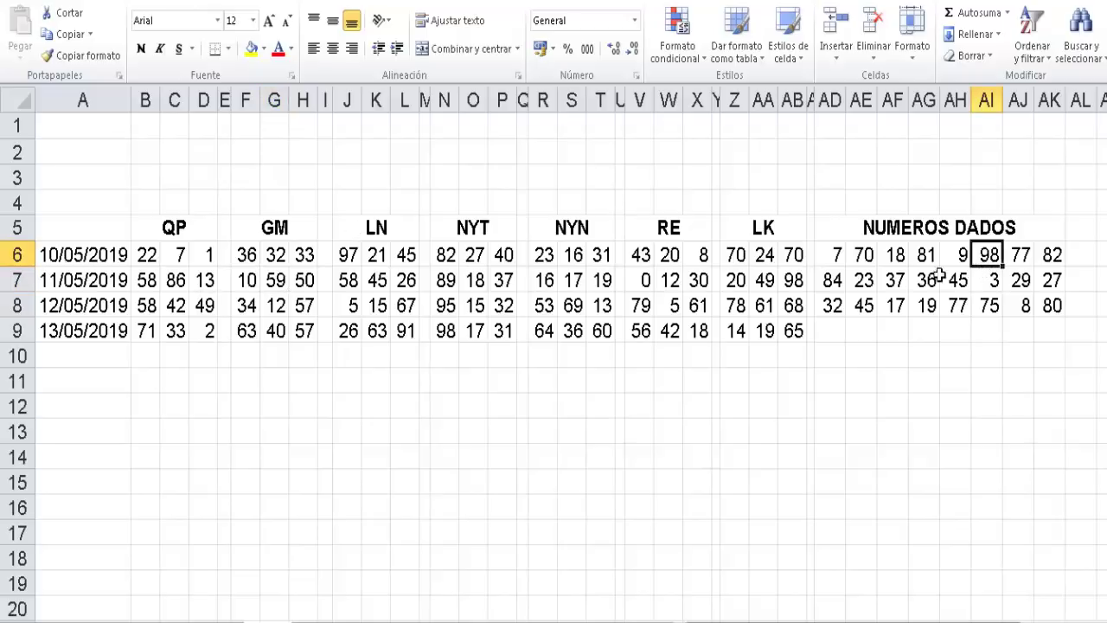
left_click(878, 277)
left_click(844, 257)
left_click(848, 315)
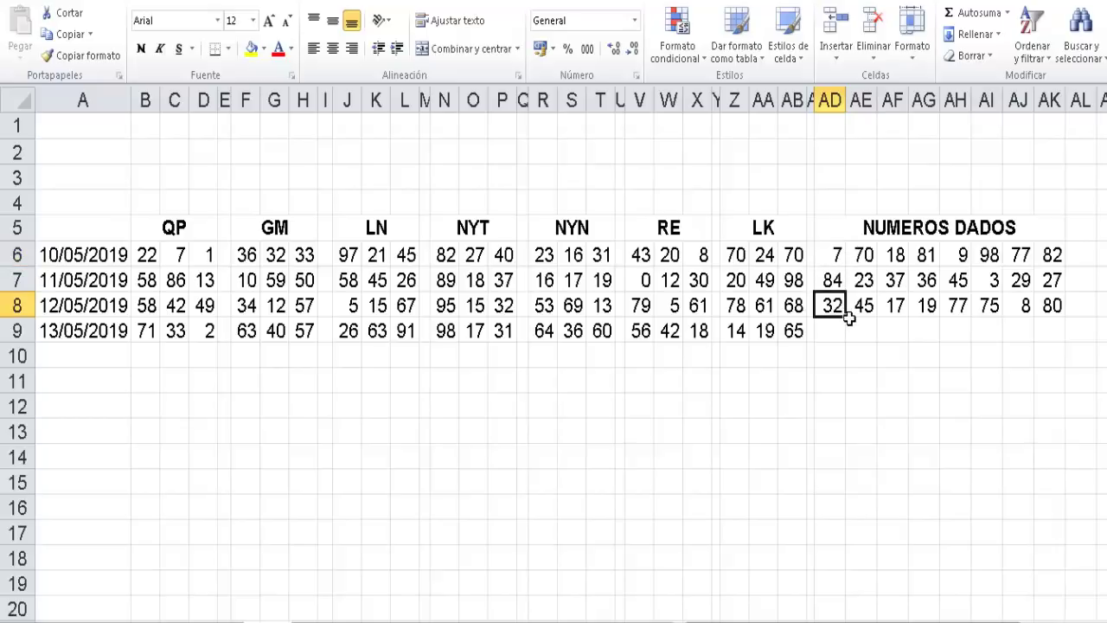
left_click(841, 260)
left_click(865, 262)
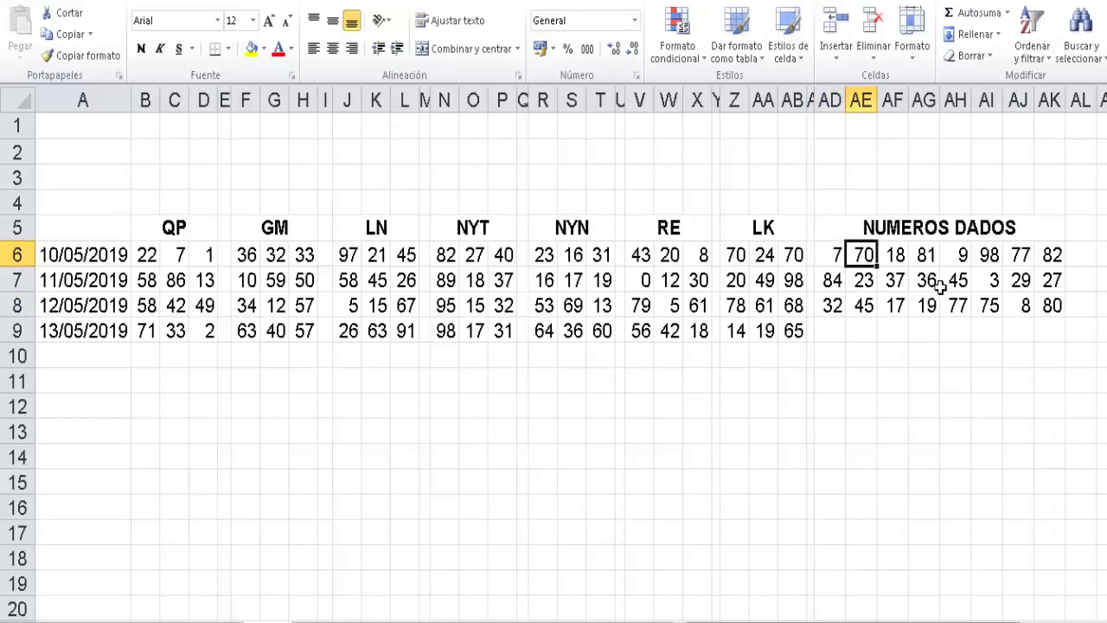
left_click(927, 258)
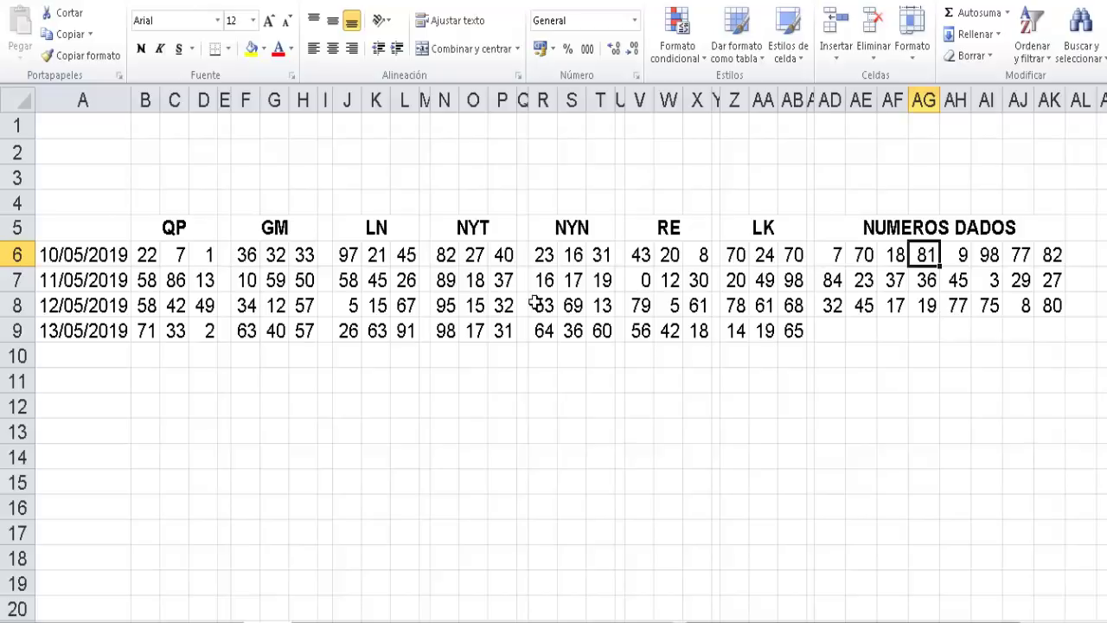
Step: Highlight duplicate values in B6:AK6 with conditional formatting, using light red fill with dark red text
left_click(151, 263)
key("shift+Right")
key("shift+Right")
key("shift+Right")
key("shift+Right")
key("shift+Right")
key("shift+Right")
key("shift+Right")
key("shift+Right")
key("shift+Right")
key("shift+Right")
key("shift+Right")
key("shift+Right")
key("shift+Right")
key("shift+Right")
key("shift+Right")
key("shift+Right")
key("shift+Right")
key("shift+Right")
key("shift+Right")
key("shift+Right")
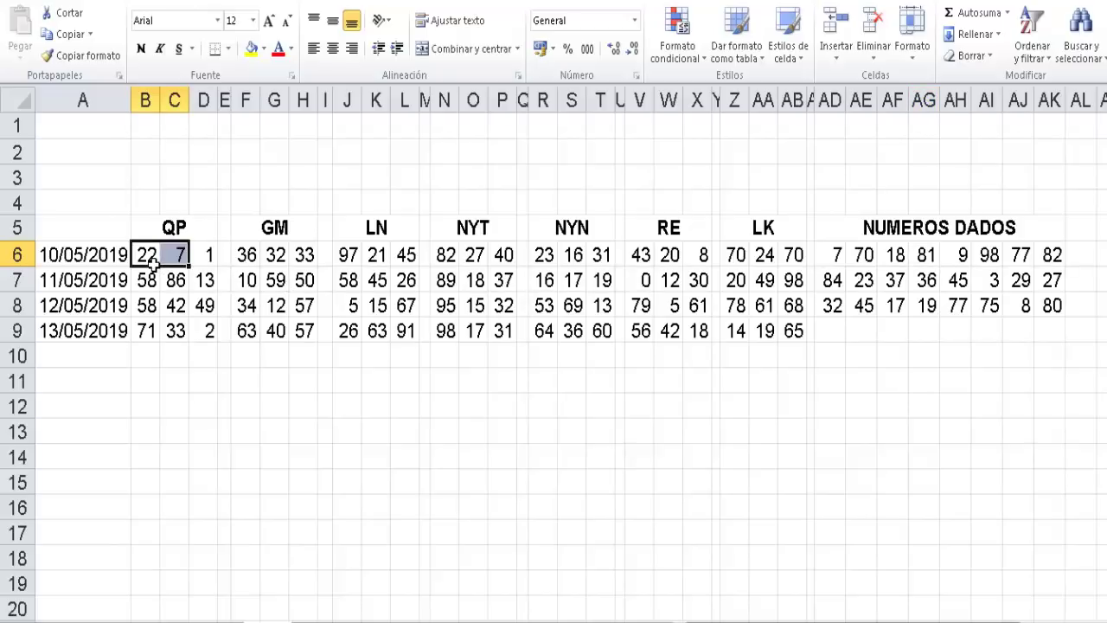
key("shift+Right")
key("shift+Right")
key("shift+Right")
key("shift+Right")
key("shift+Right")
key("shift+Right")
key("shift+Right")
key("shift+Right")
key("shift+Right")
key("shift+Right")
key("shift+Right")
key("shift+Right")
key("shift+Right")
key("shift+Right")
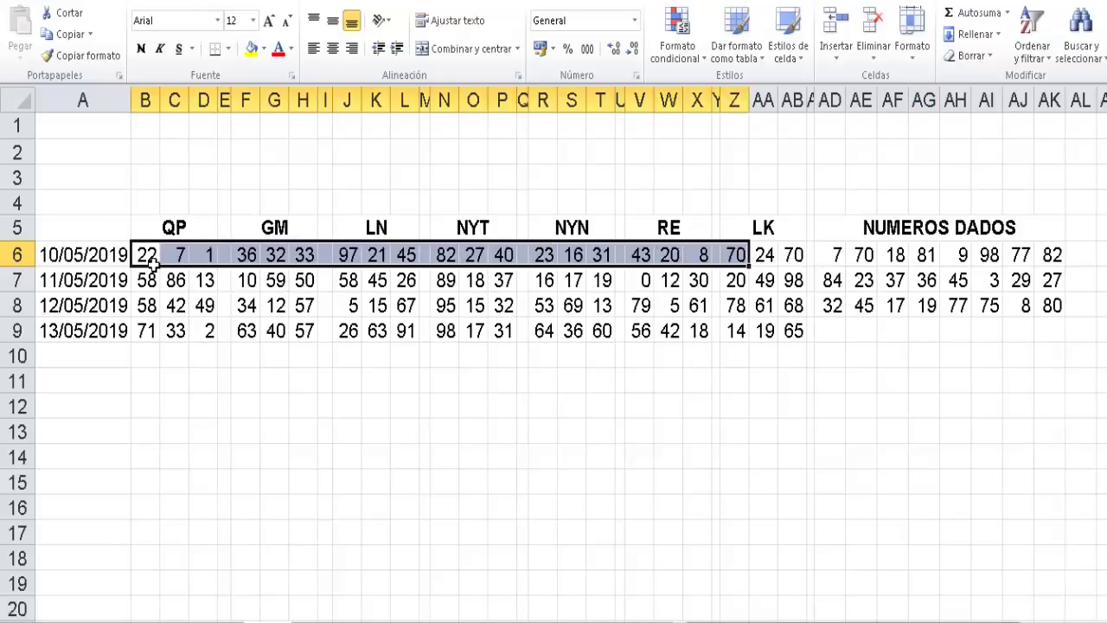
key("shift+Right")
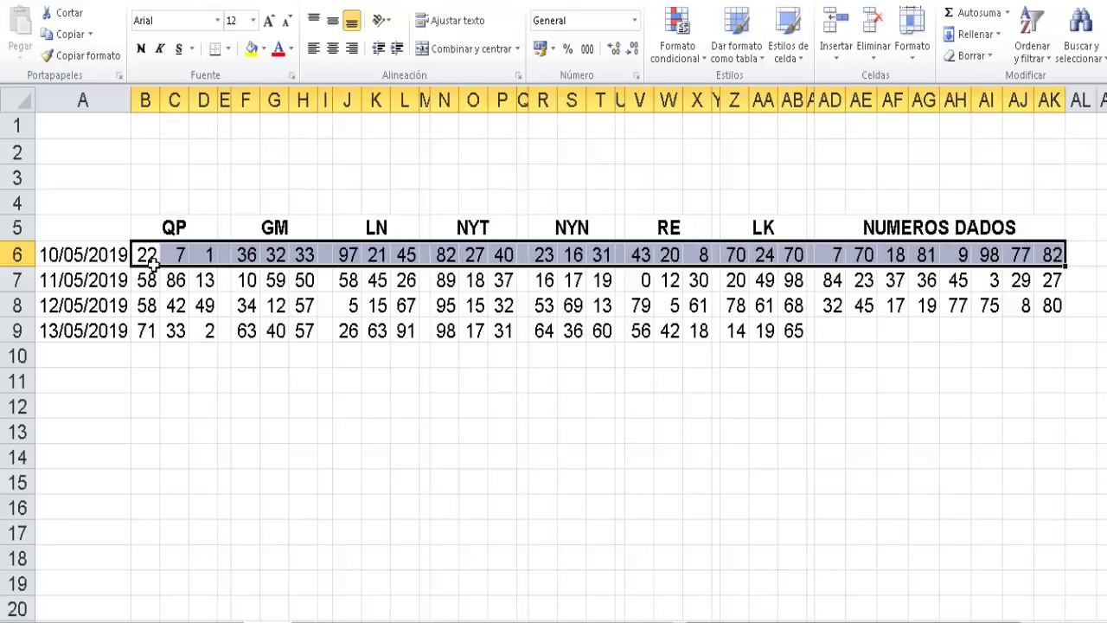
key("shift+Left")
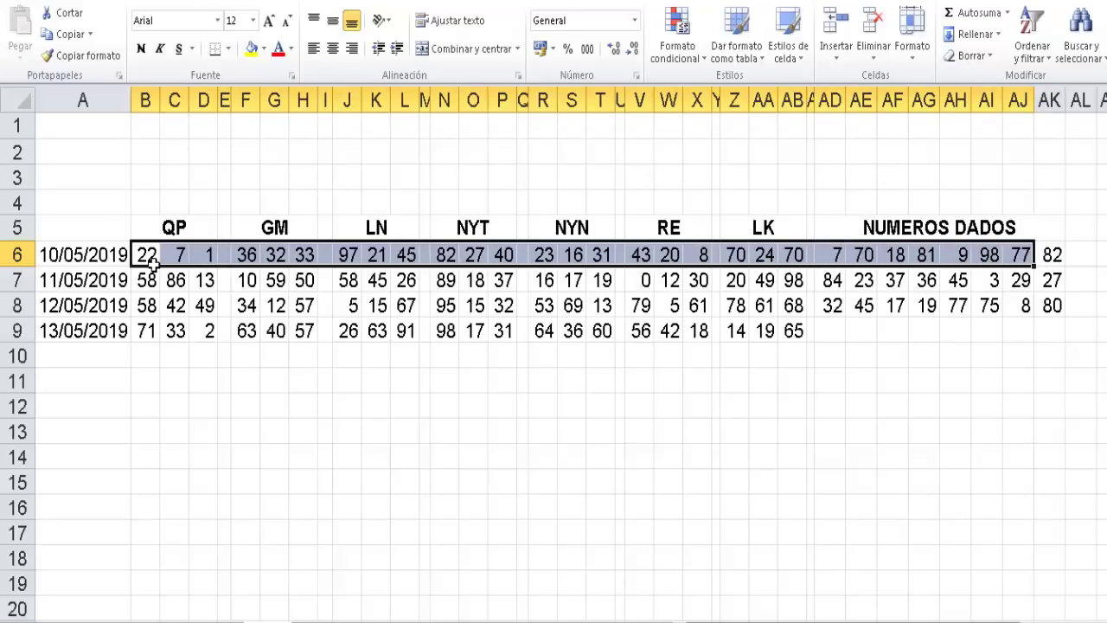
key("shift+Right")
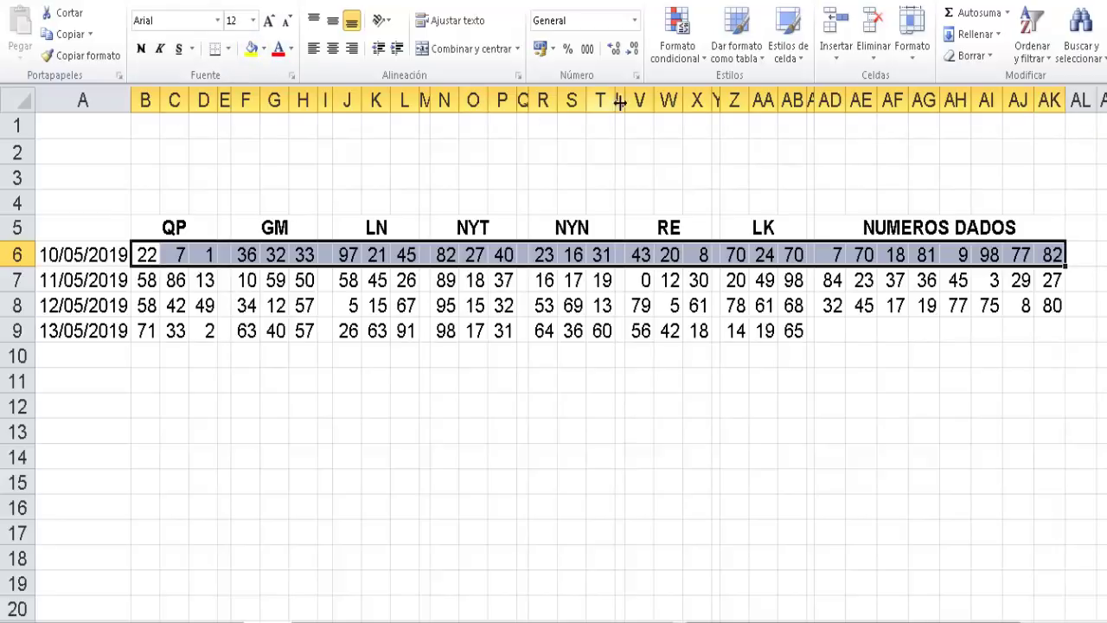
left_click(665, 34)
mouse_move(741, 89)
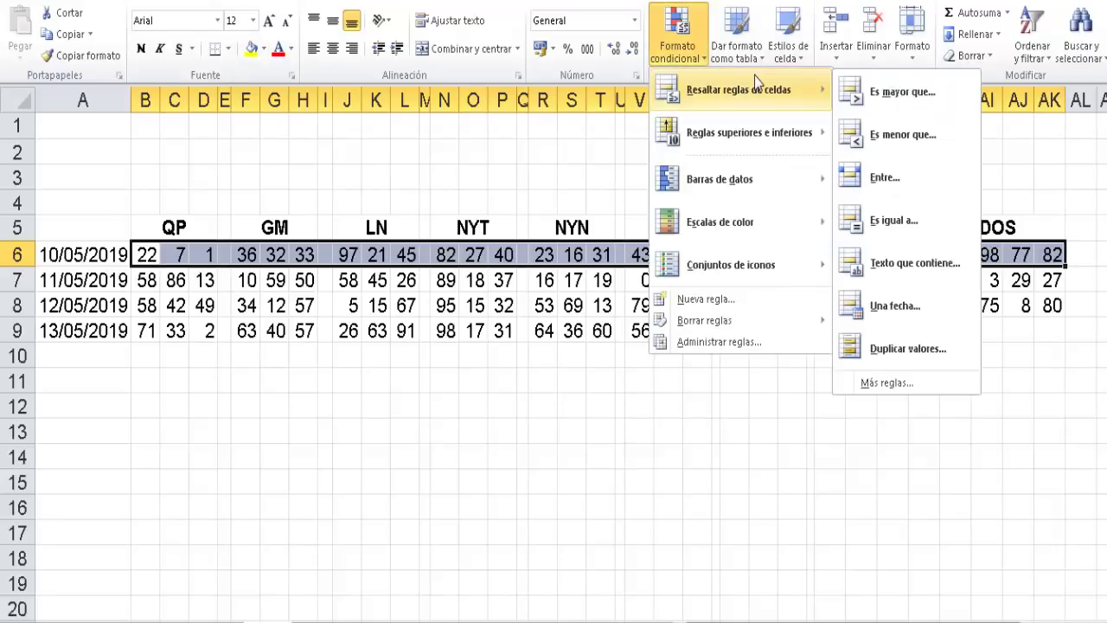
left_click(927, 350)
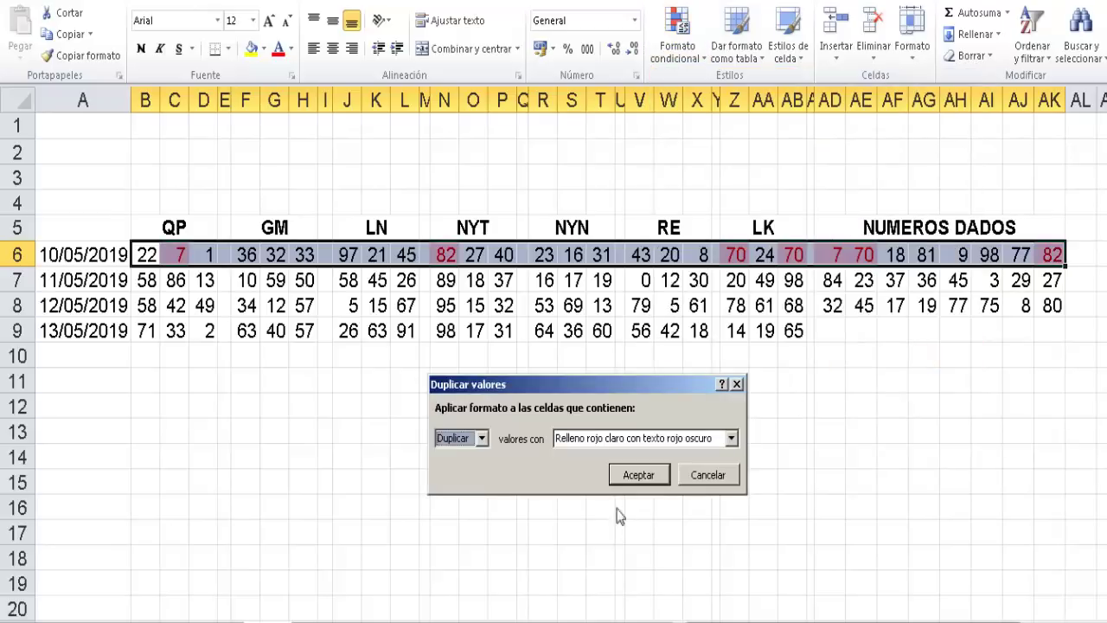
left_click(631, 480)
left_click(700, 466)
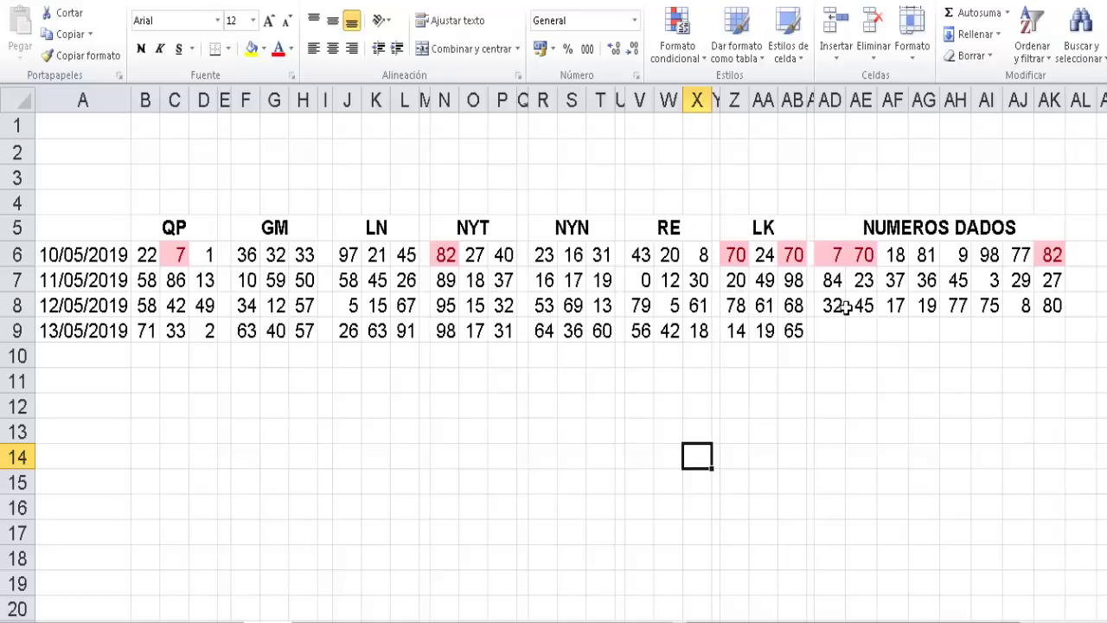
Step: Compare the highlighted NUMEROS DADOS values in row 6 with their matching numbers under QP, LK and NYT
left_click(837, 260)
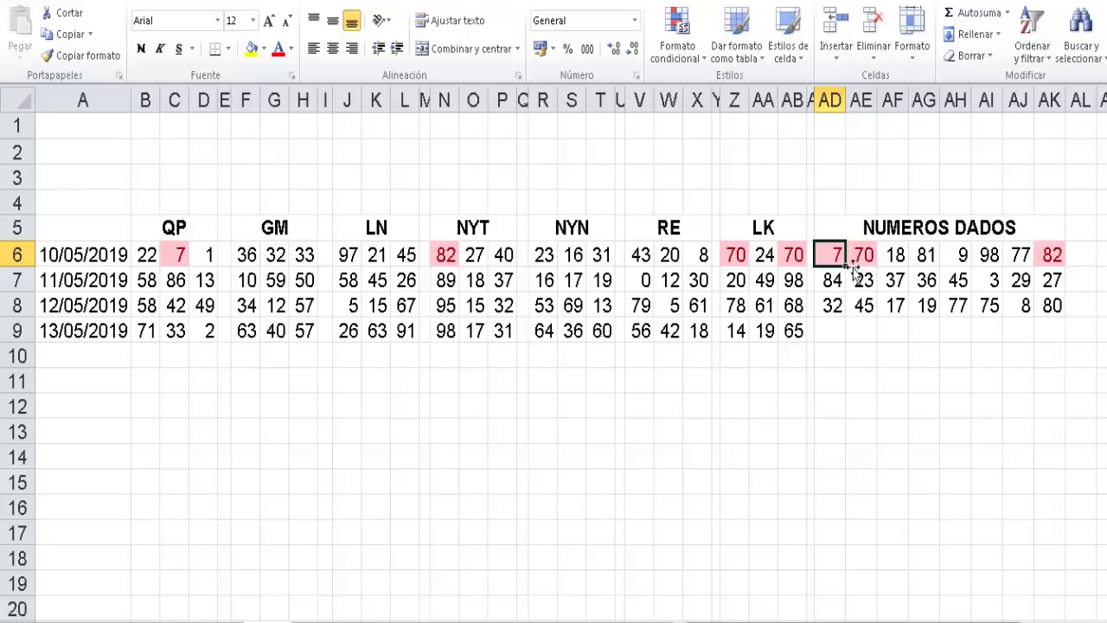
left_click(179, 257)
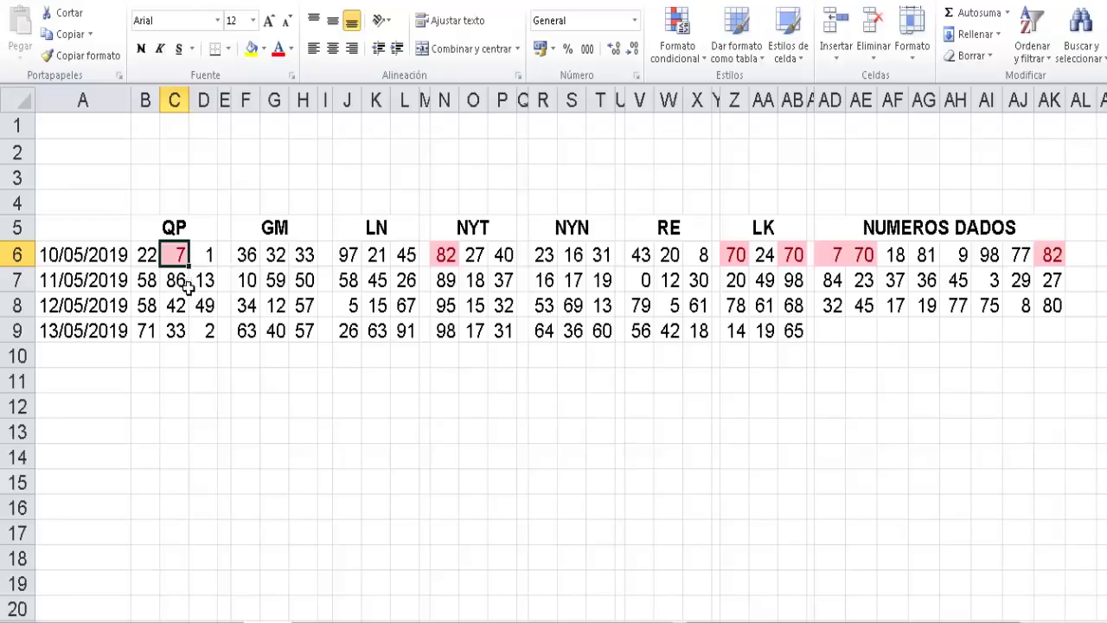
left_click(863, 260)
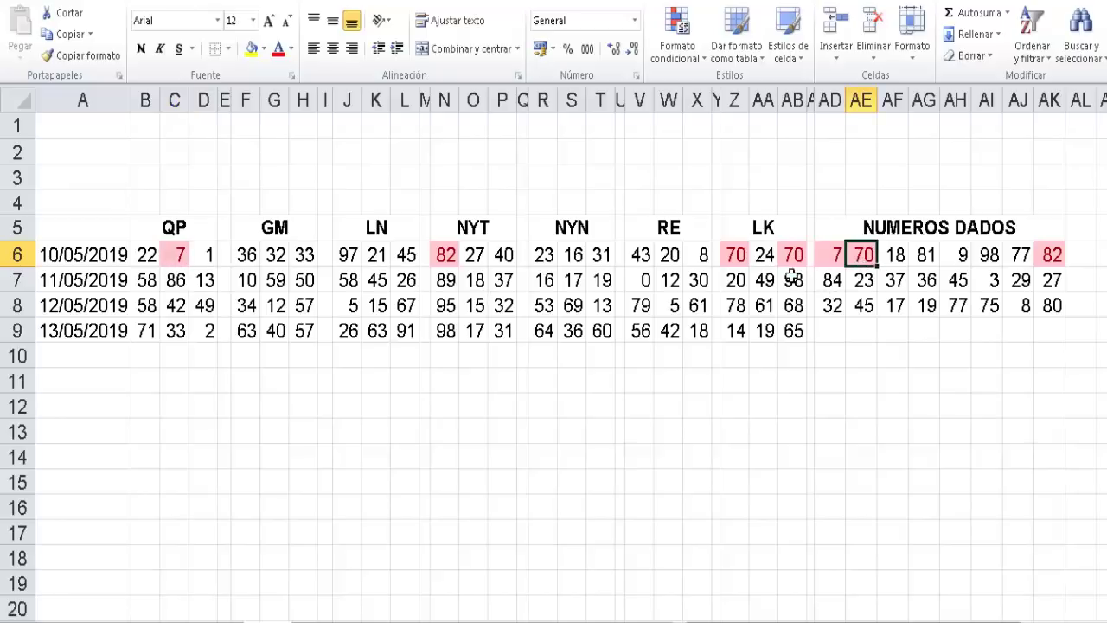
left_click(741, 260)
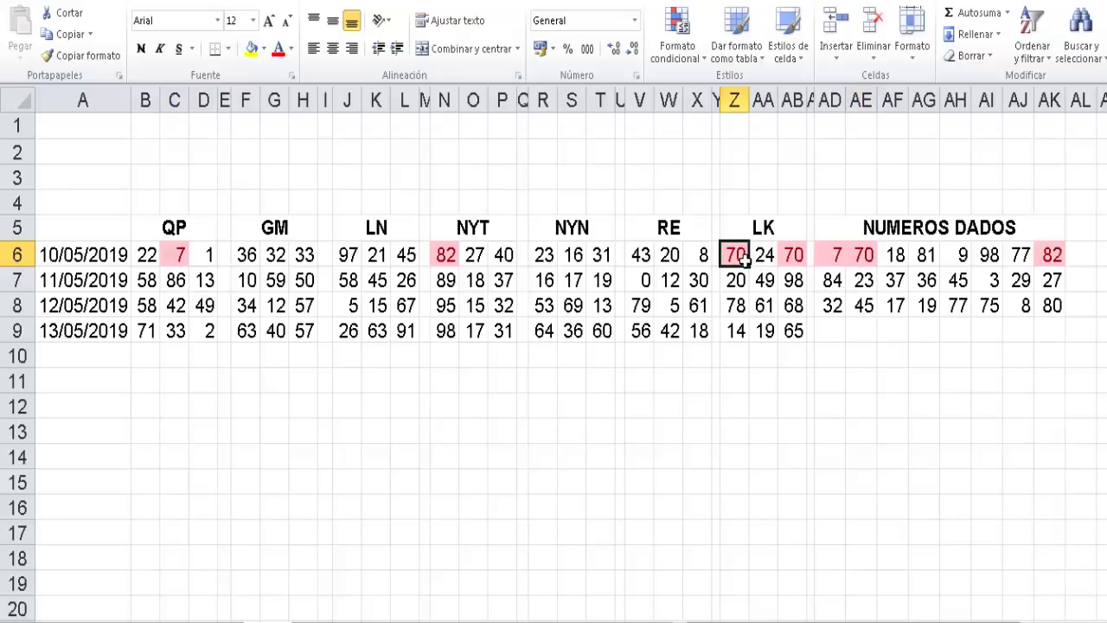
left_click(797, 263)
left_click(1050, 260)
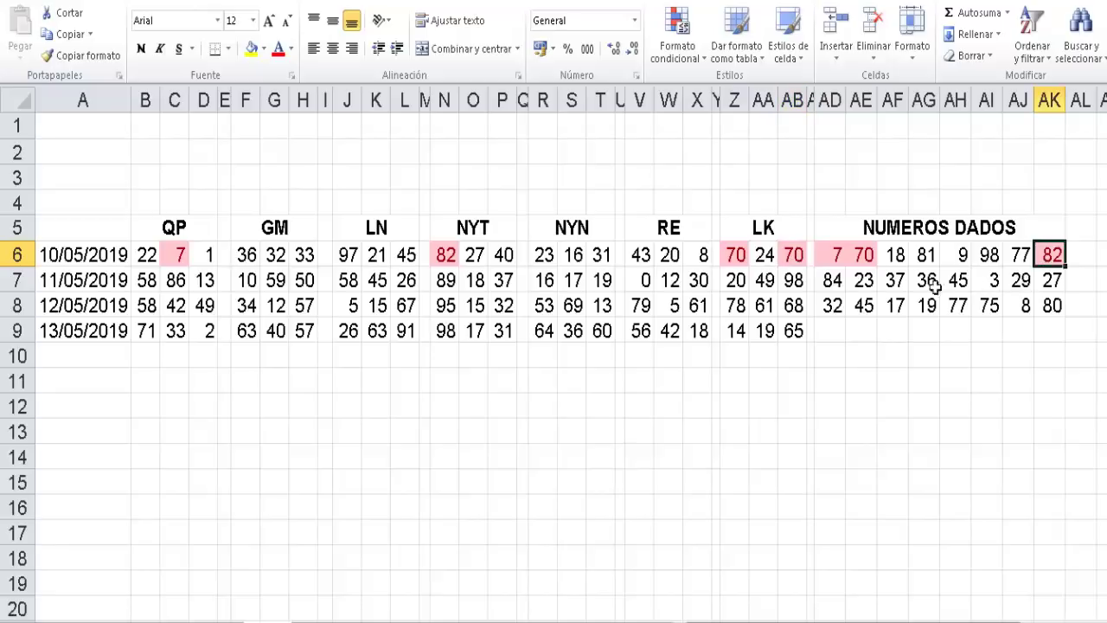
left_click(451, 264)
Step: Enter 2 in cell AM6 of the 10/05/2019 row, under the tally column headed 1
left_click(734, 259)
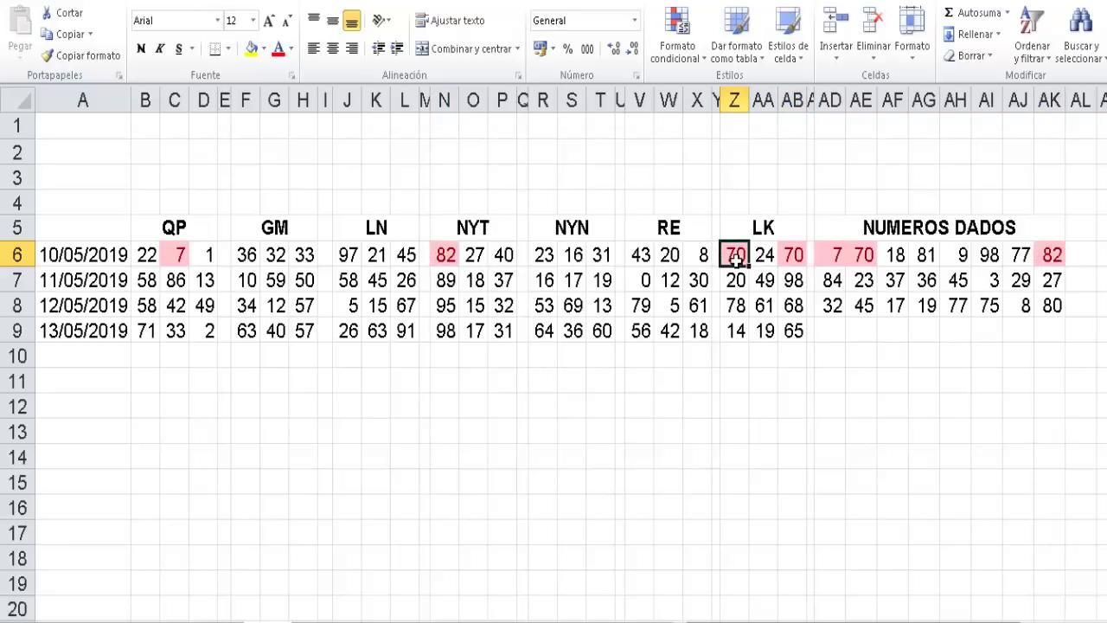
key("Right")
key("Right")
key("Right")
key("Right")
key("Right")
key("Right")
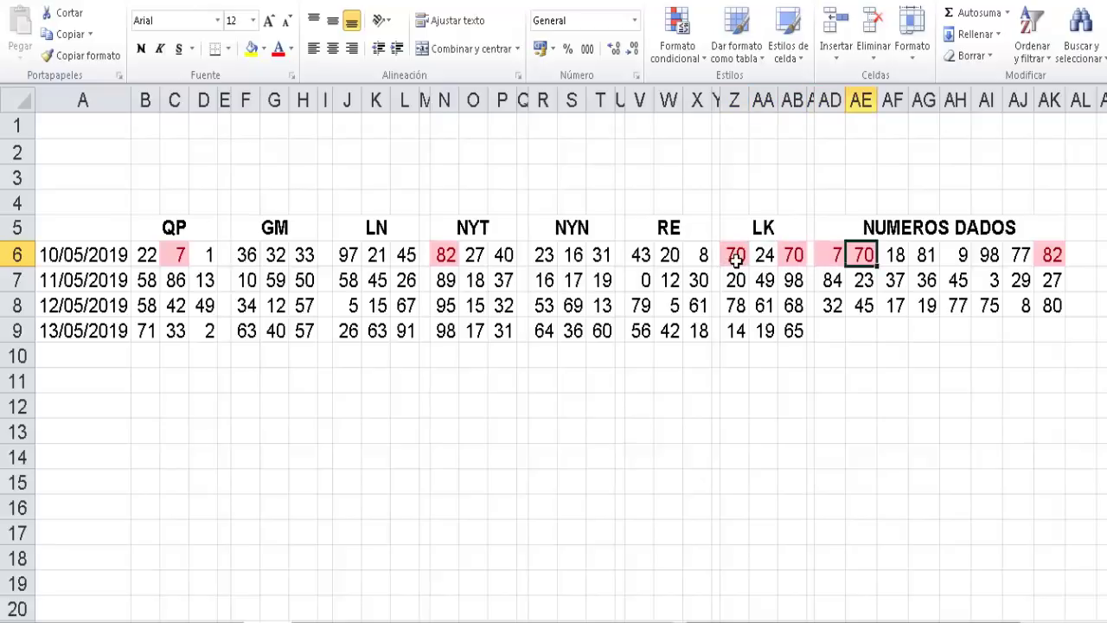
key("Right")
key("Right")
key("Right")
key("Right")
key("Right")
key("Right")
key("Right")
key("Right")
key("Right")
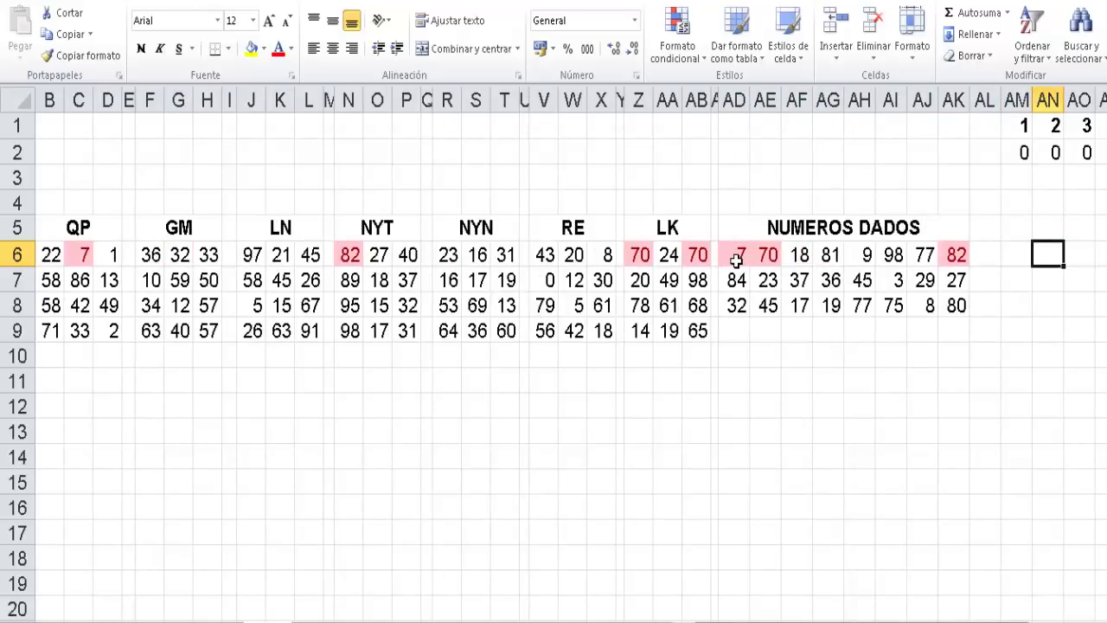
key("Left")
key("Left")
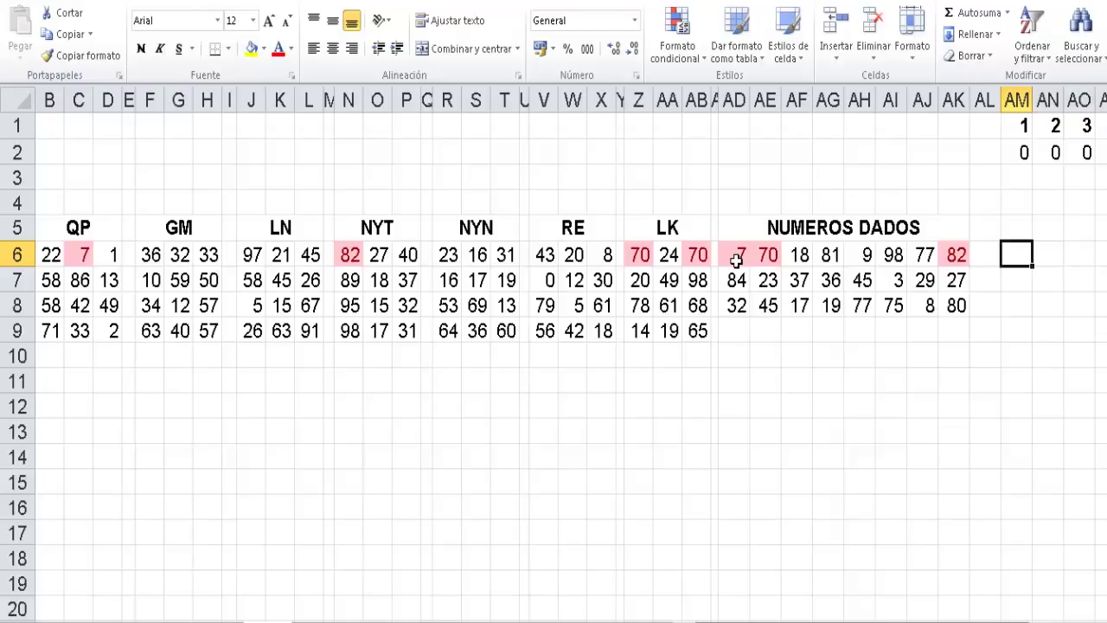
type("2")
key("Right")
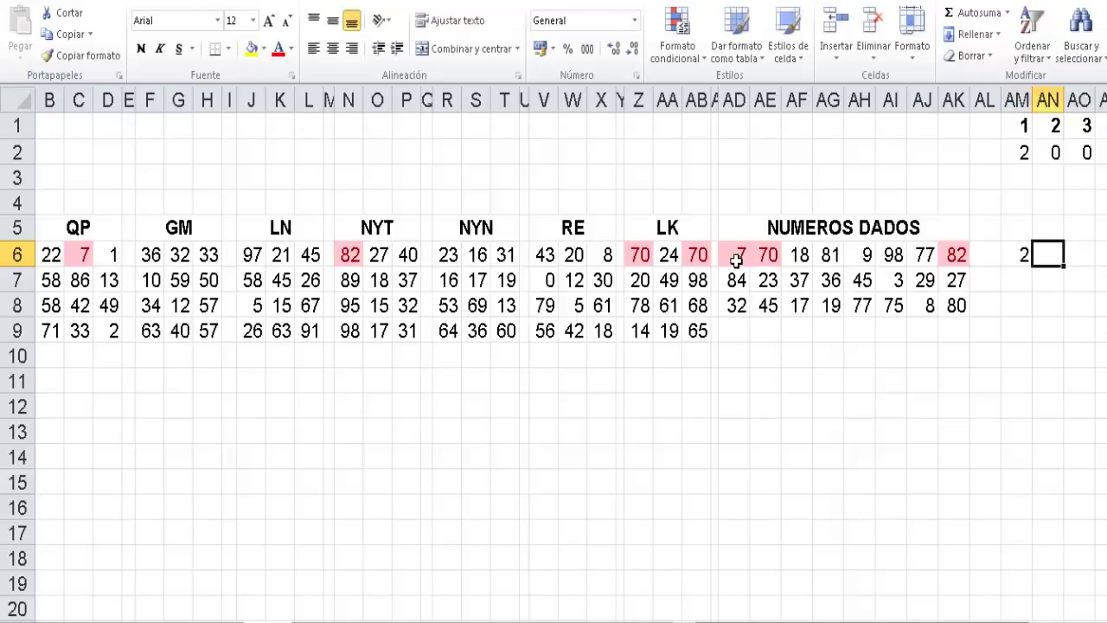
Step: Enter 1 in AN6 and 1 in AO6, under the tally columns headed 2 and 3
left_click(1032, 156)
left_click_drag(1024, 127, 1047, 128)
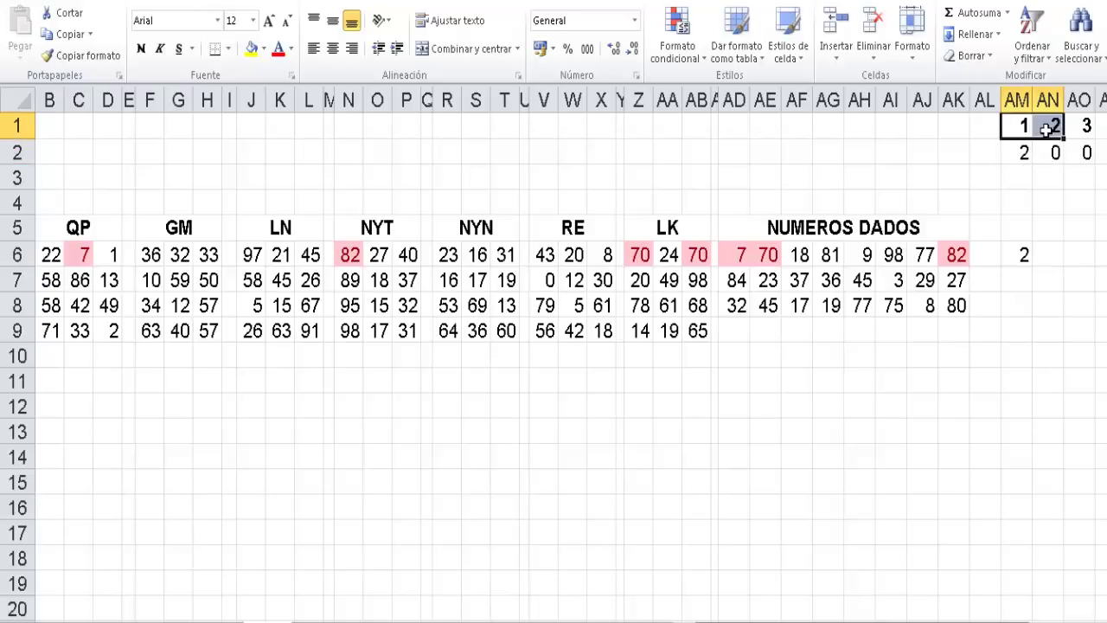
left_click(1011, 137)
left_click(1016, 158)
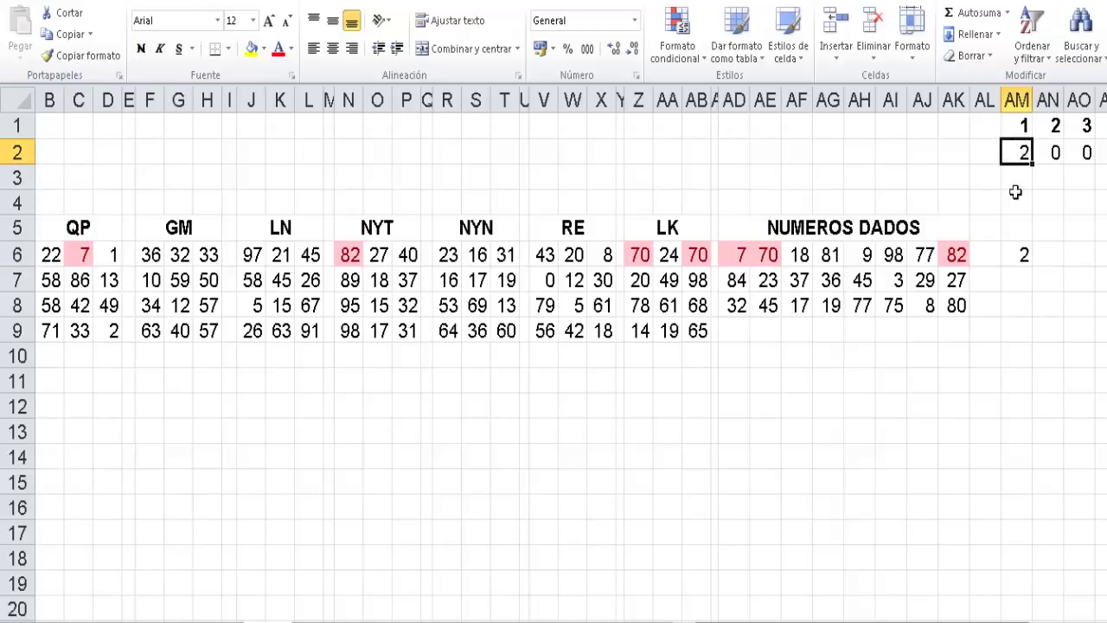
left_click(1048, 263)
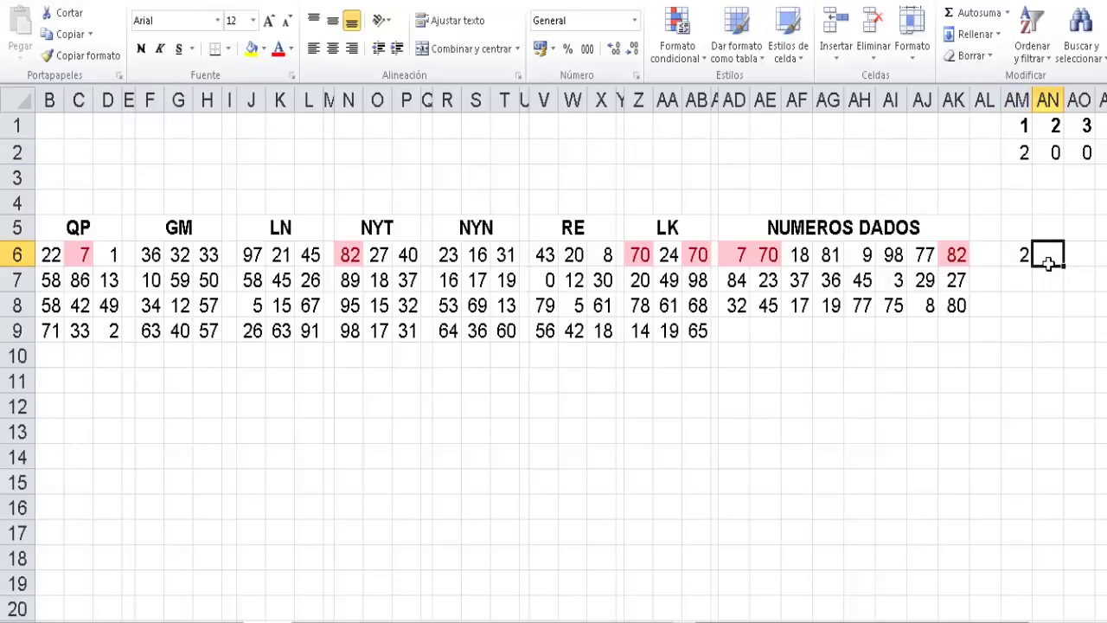
type("1")
key("Tab")
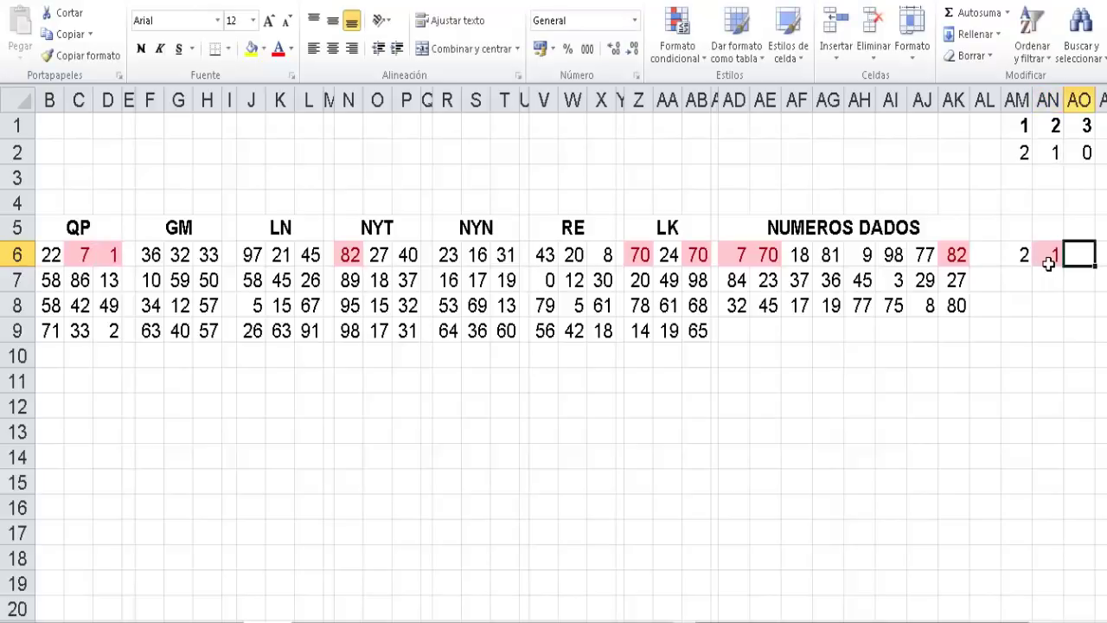
type("1")
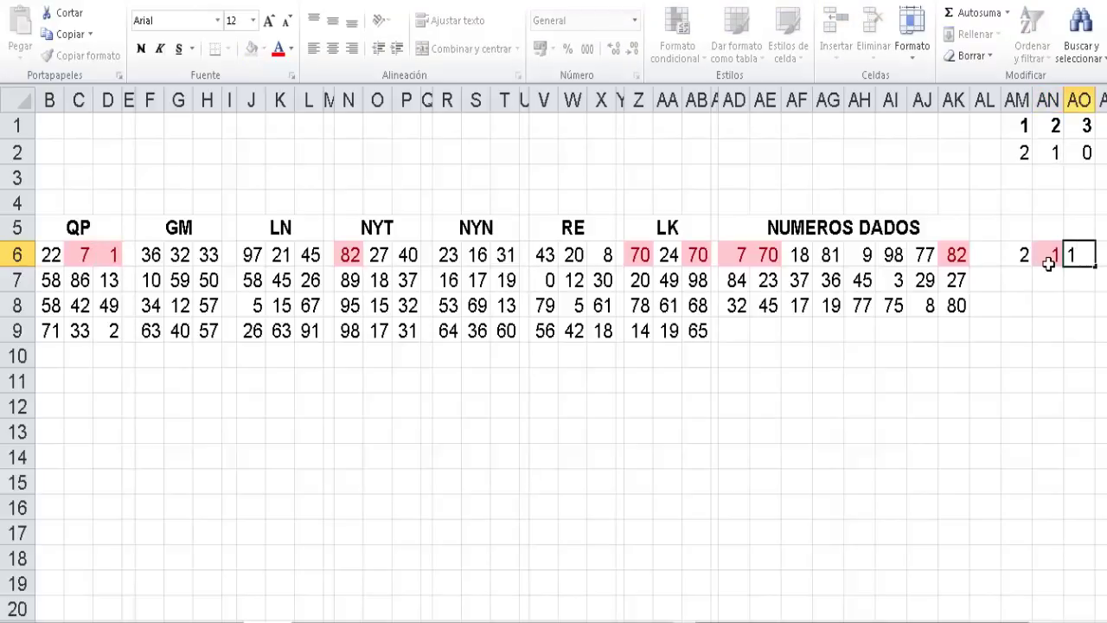
key("Return")
key("Up")
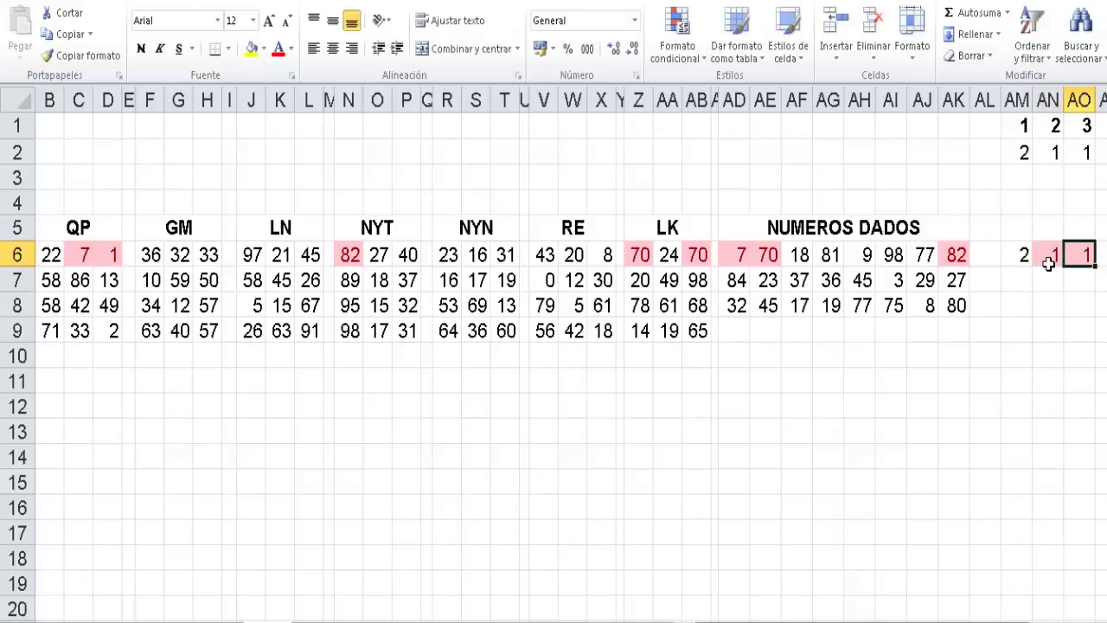
Step: Compare the tally entries in AN6 and AO6 with the last QP number in D6
left_click(1045, 304)
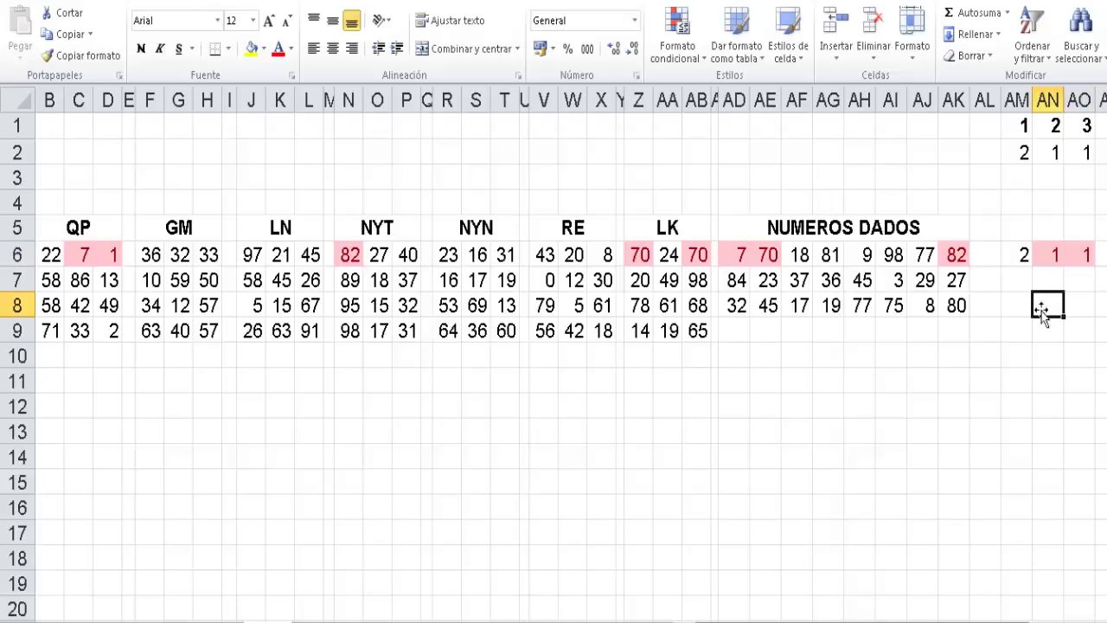
left_click(1052, 259)
key("Right")
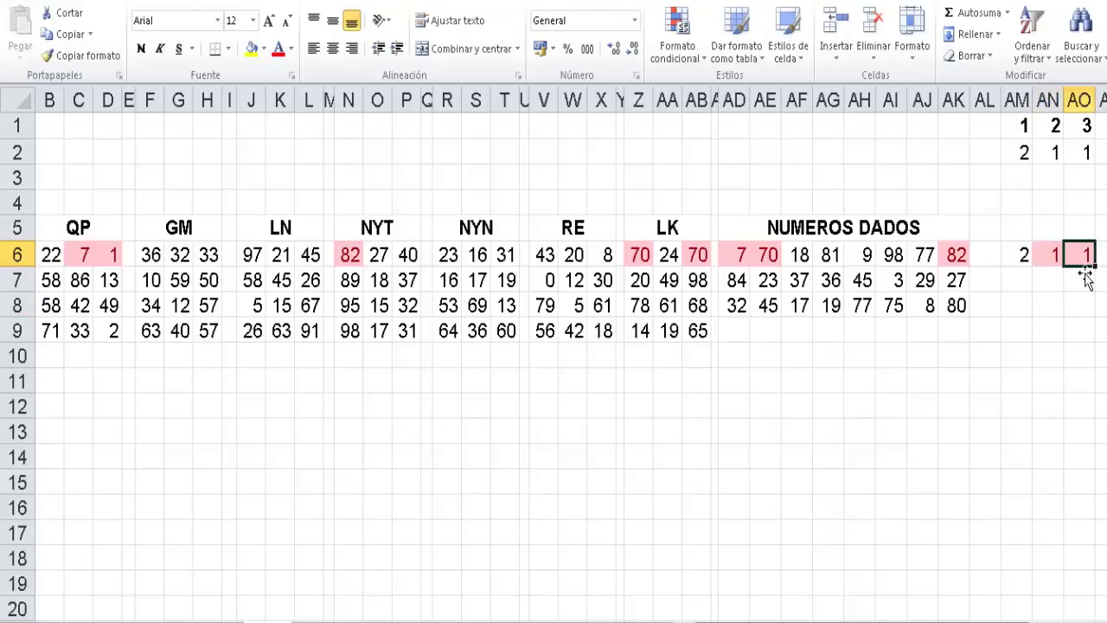
left_click(1063, 260)
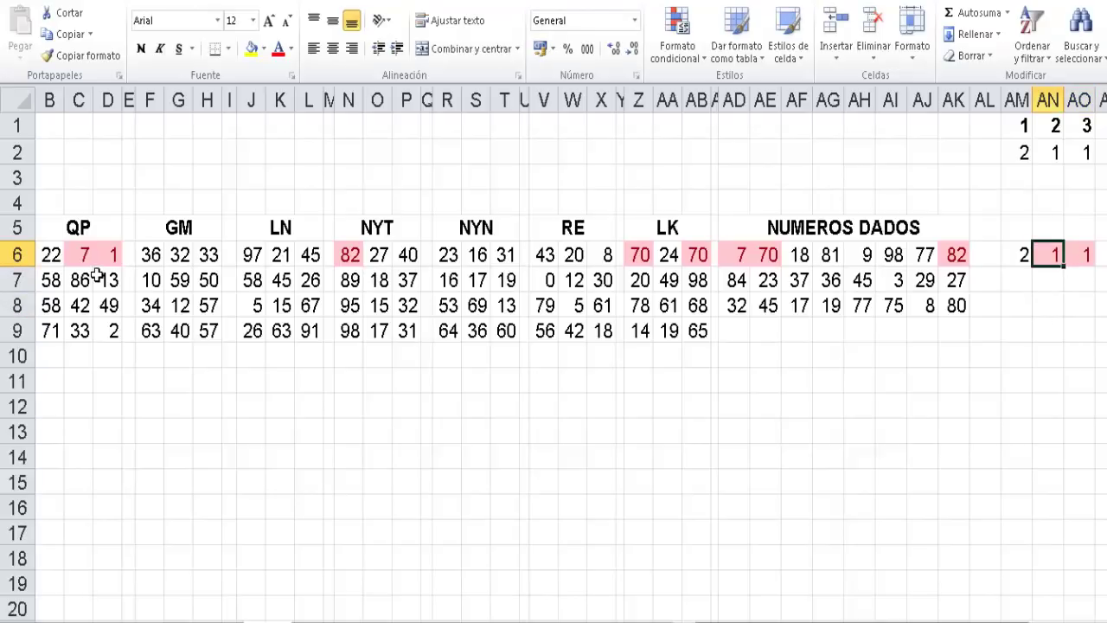
left_click(119, 262)
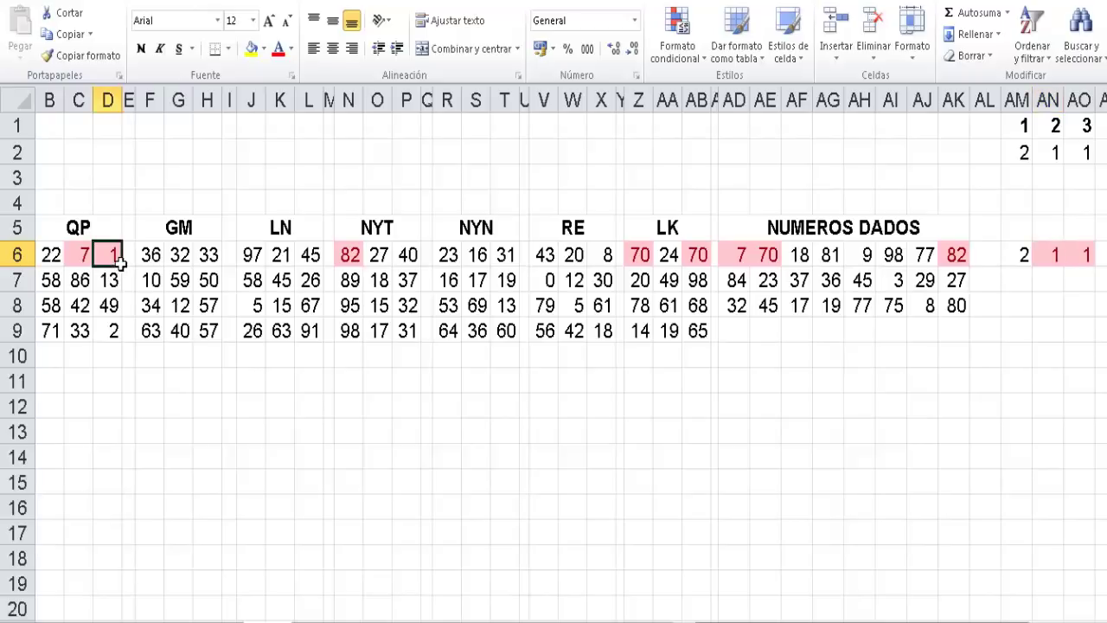
left_click(1059, 268)
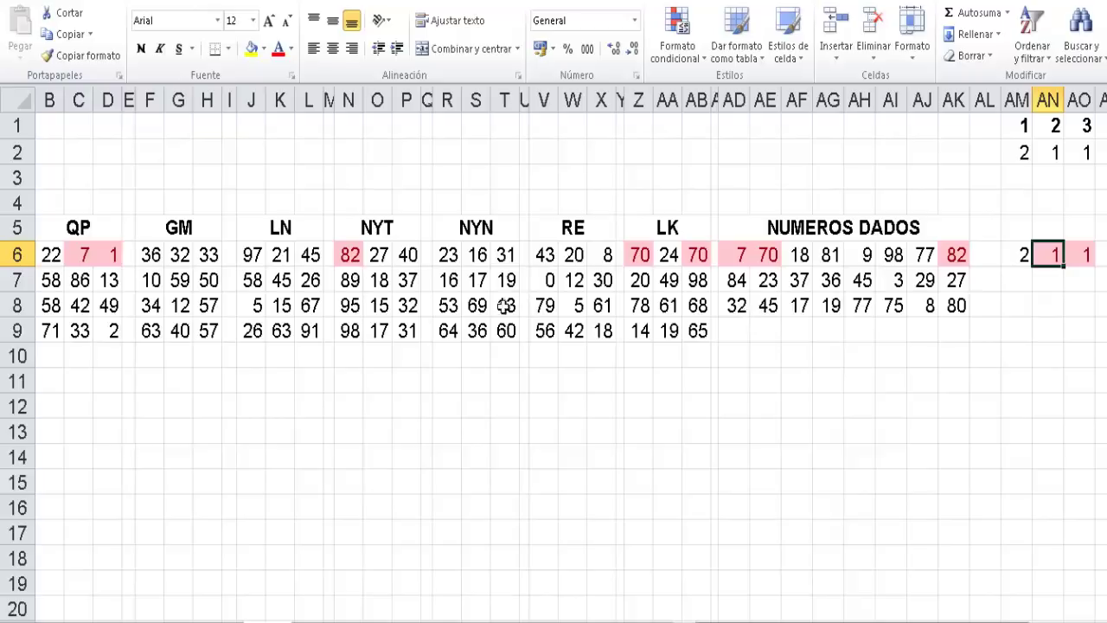
Step: Highlight duplicate values across B7:AK7 in the 11/05/2019 row with light red fill and dark red text
left_click(212, 288)
key("Left")
key("Home")
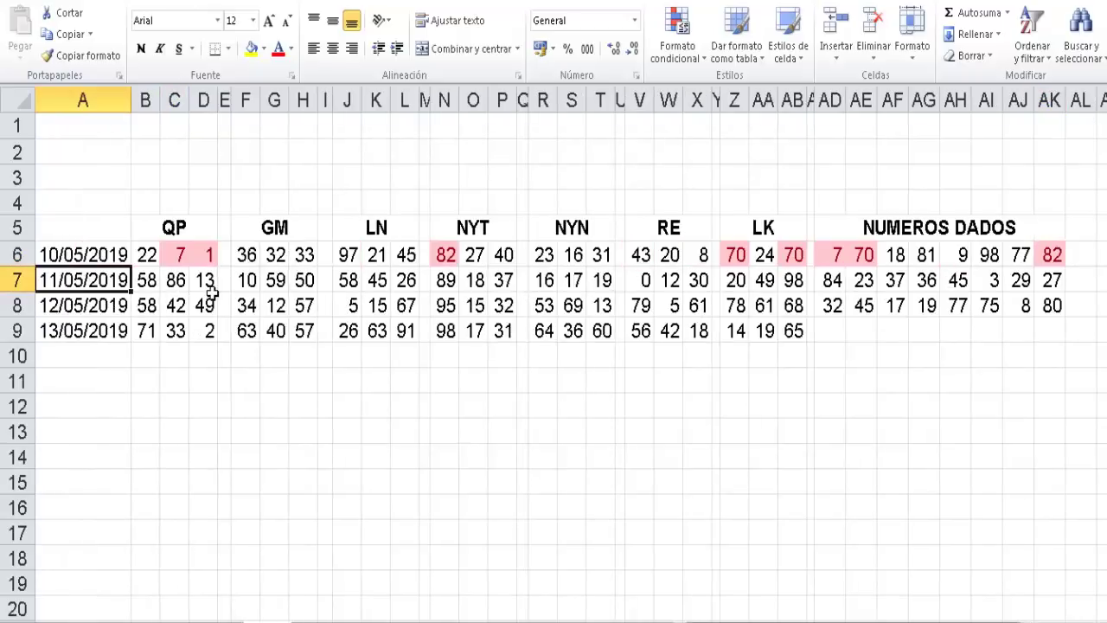
key("Right")
key("Up")
key("Down")
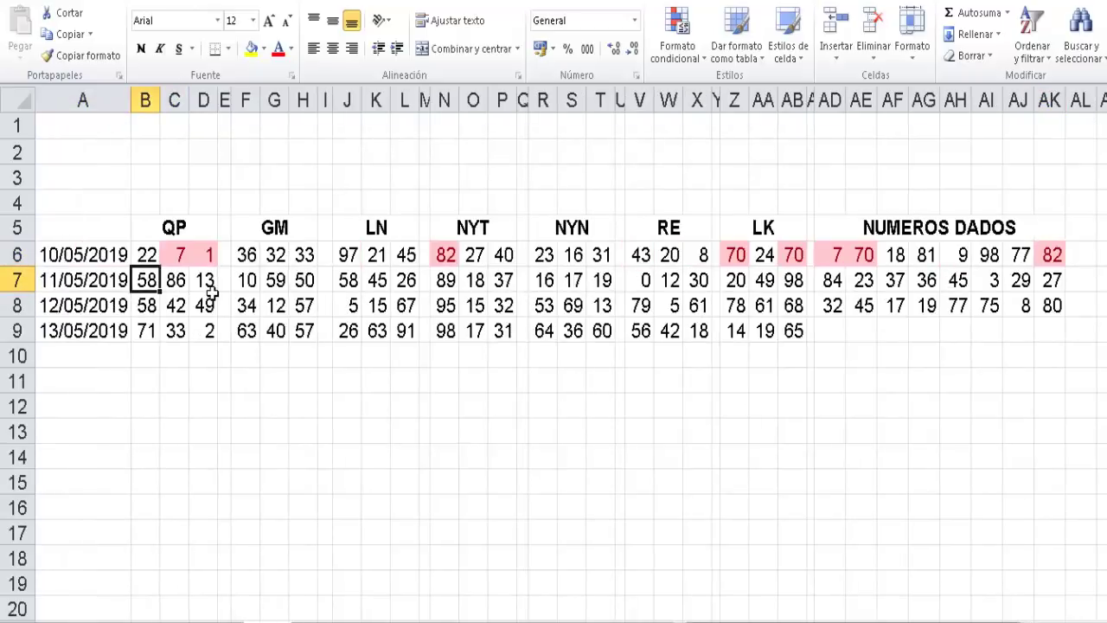
key("shift+Right")
key("shift+Right")
key("shift+Right")
key("shift+Right")
key("shift+Right")
key("shift+Right")
key("shift+Right")
key("shift+Right")
key("shift+Right")
key("shift+Right")
key("shift+Right")
key("shift+Right")
key("shift+Right")
key("shift+Right")
key("shift+Right")
key("shift+Right")
key("shift+Right")
key("shift+Right")
key("shift+Right")
key("shift+Right")
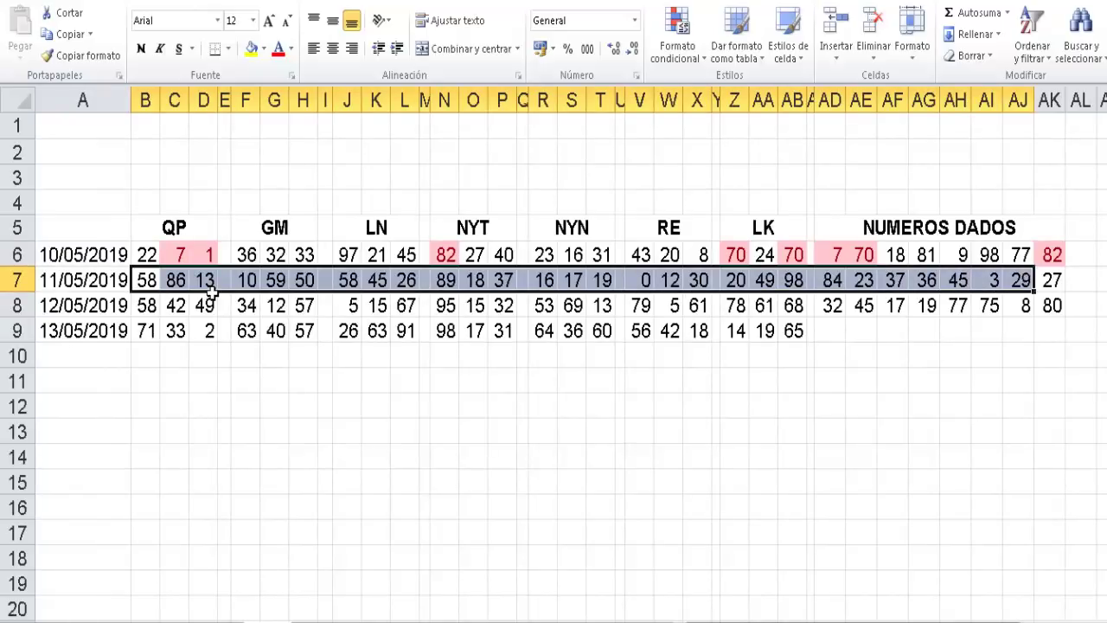
key("shift+Right")
left_click(677, 36)
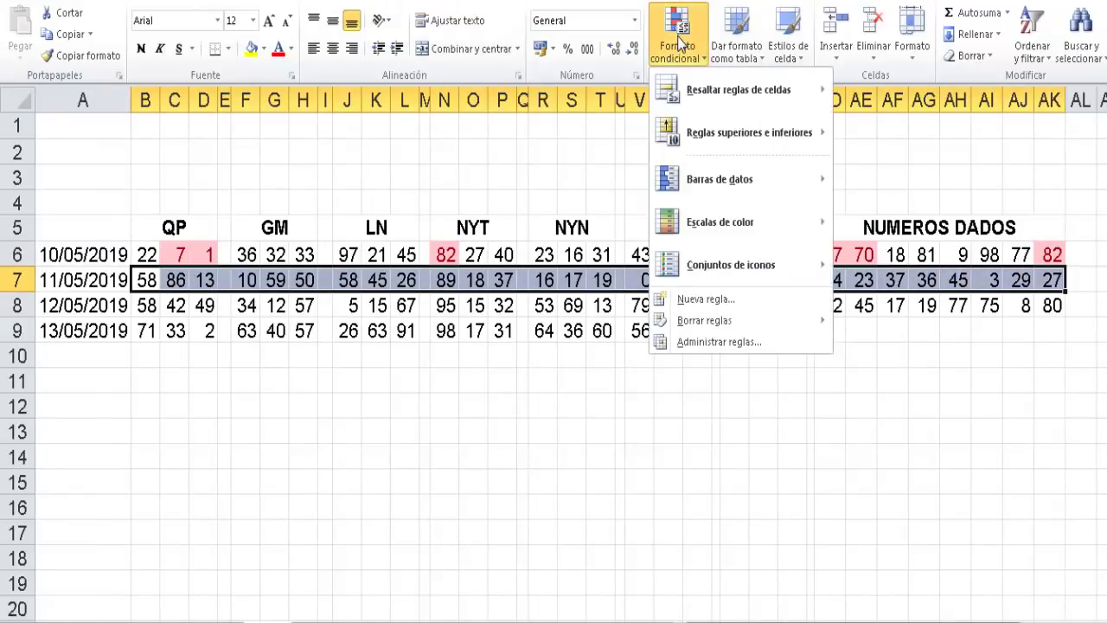
mouse_move(805, 90)
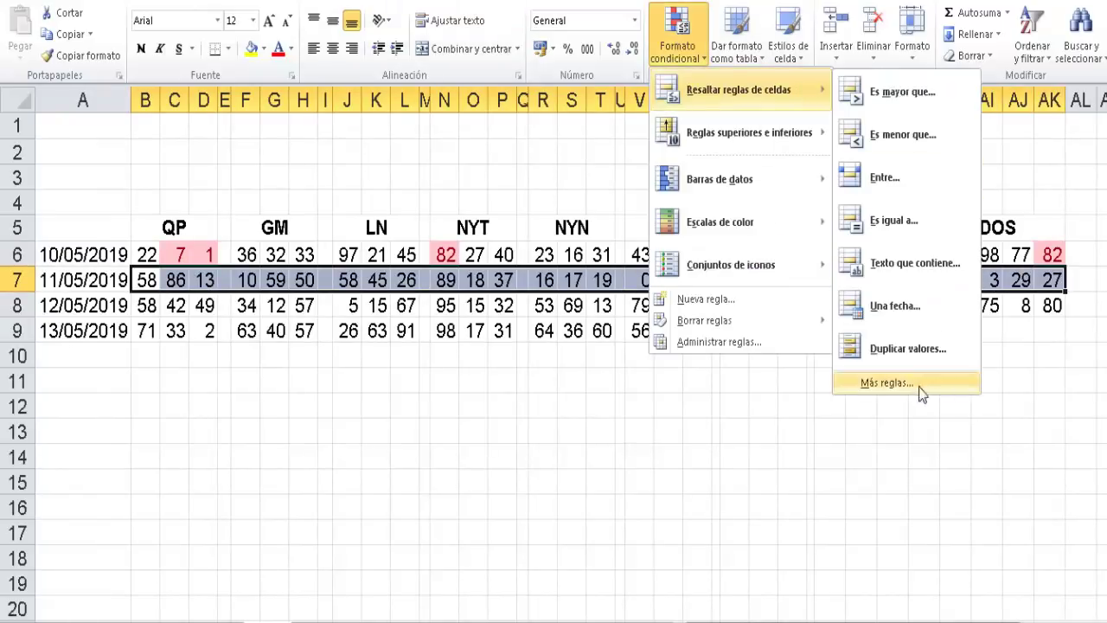
left_click(906, 348)
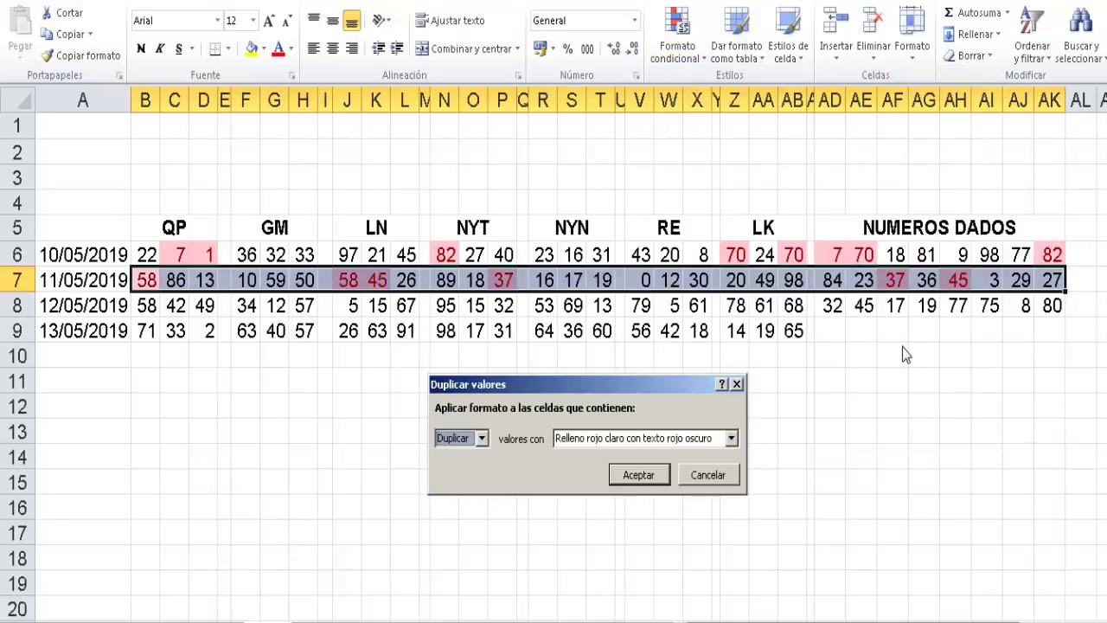
left_click(651, 477)
left_click(956, 357)
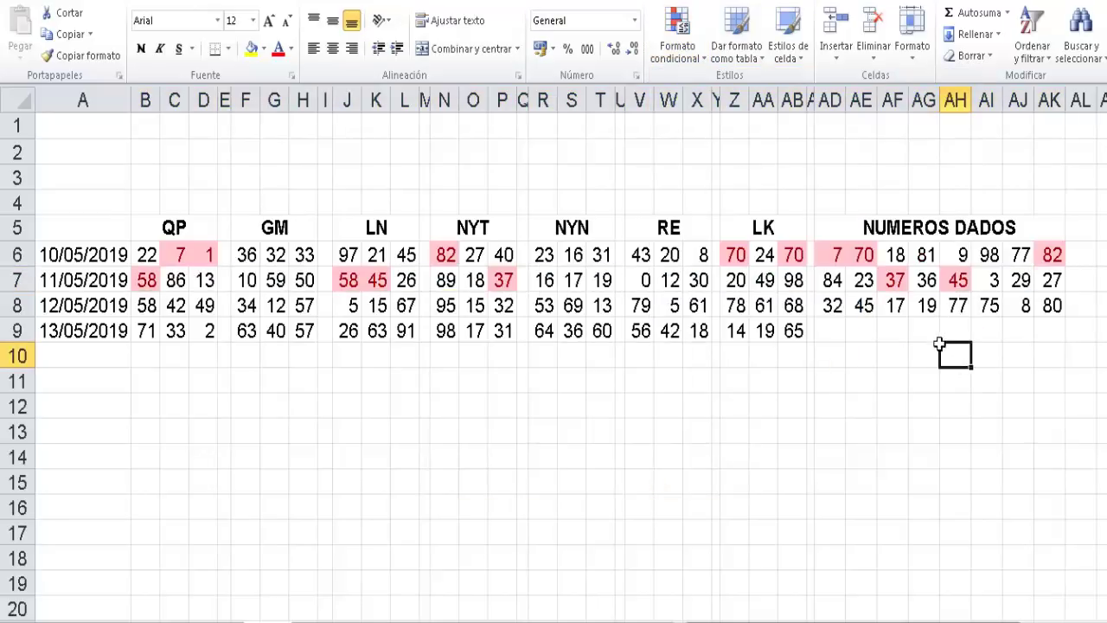
Step: Compare the highlighted NUMEROS DADOS values in row 7 with their matching numbers under NYT and LN
left_click(898, 289)
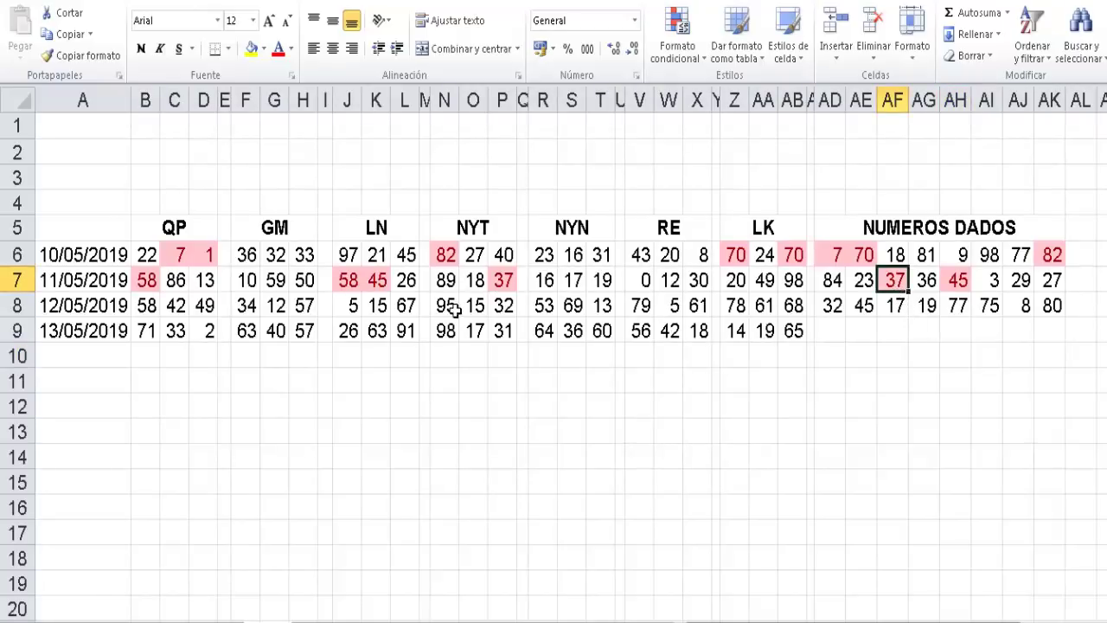
left_click(509, 291)
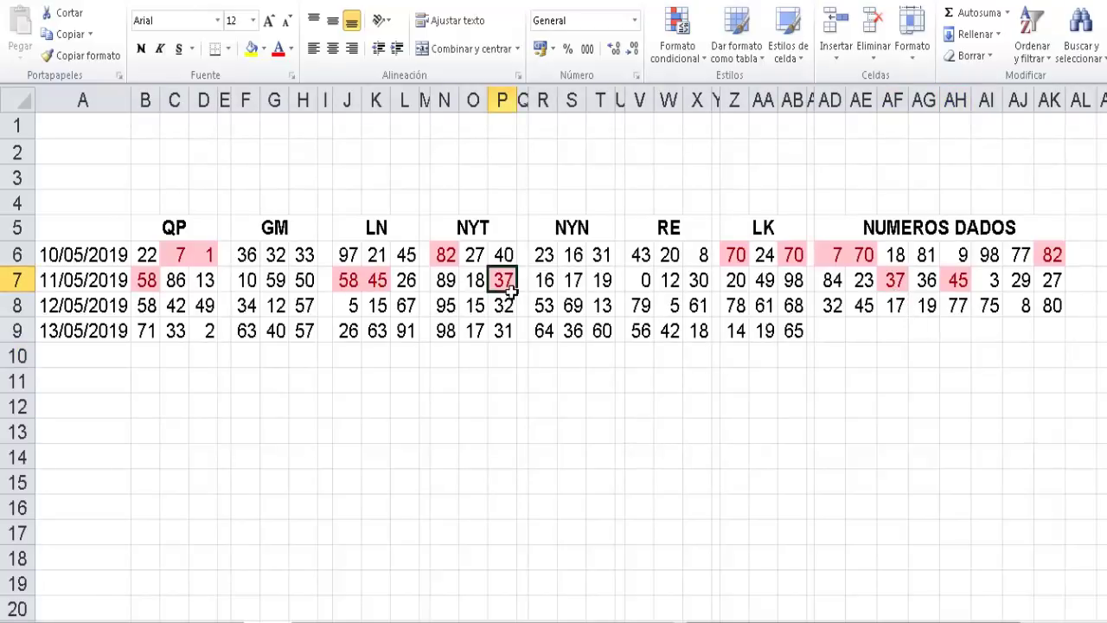
left_click(960, 290)
left_click(385, 289)
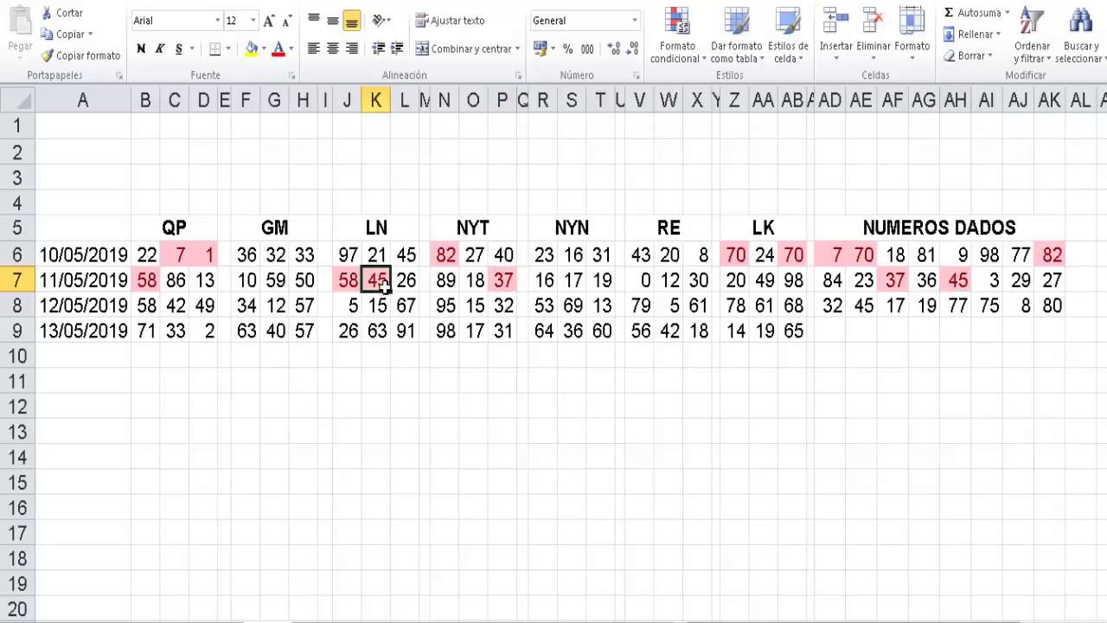
left_click(960, 285)
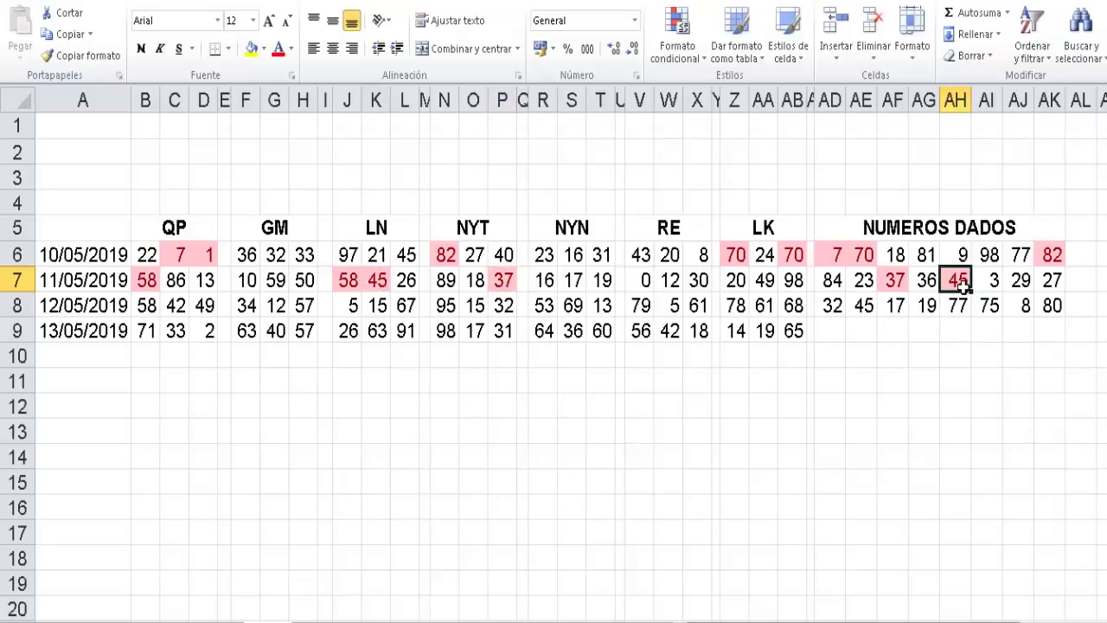
Step: Enter 1 in AN7 and 1 in AO7 of the 11/05/2019 row, under the tally columns headed 2 and 3
key("Right")
key("Right")
key("Right")
key("Right")
key("Right")
key("Right")
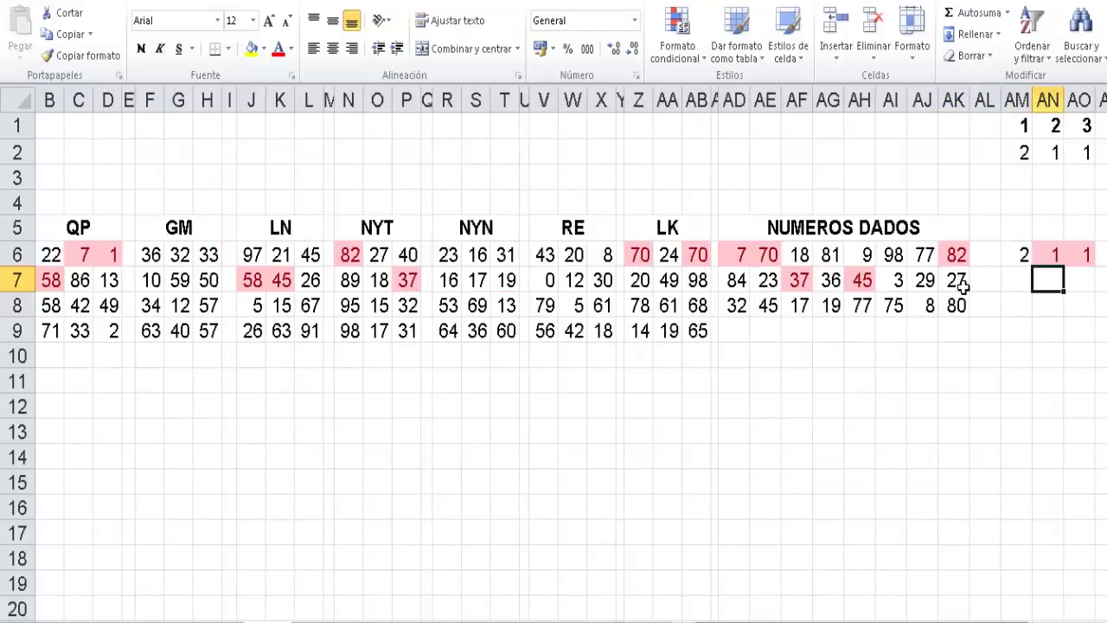
type("1")
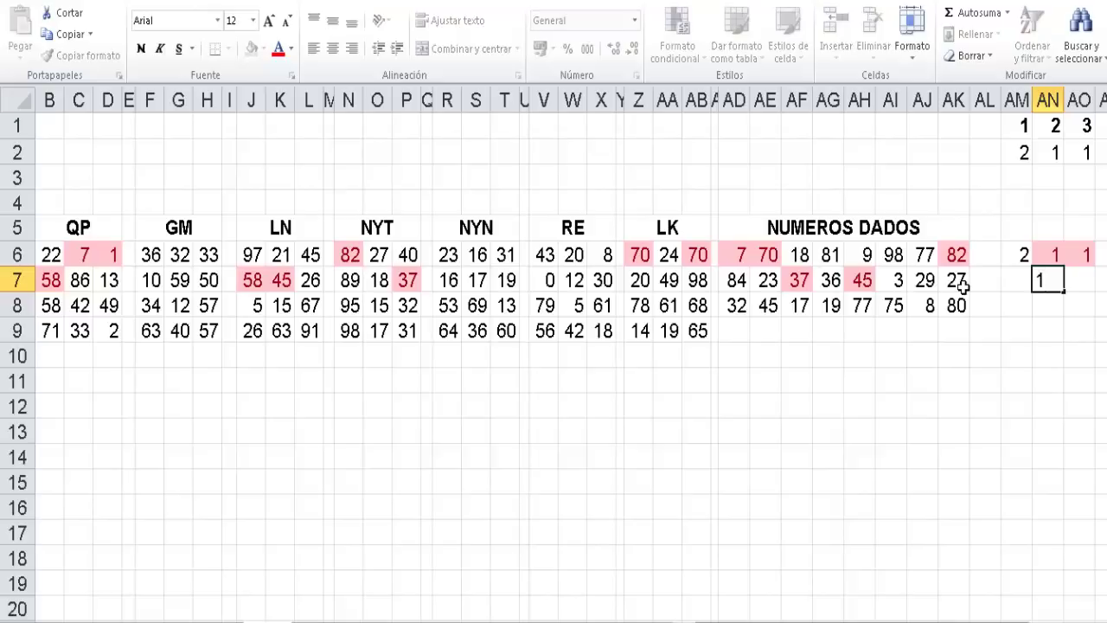
key("Right")
type("1")
key("Return")
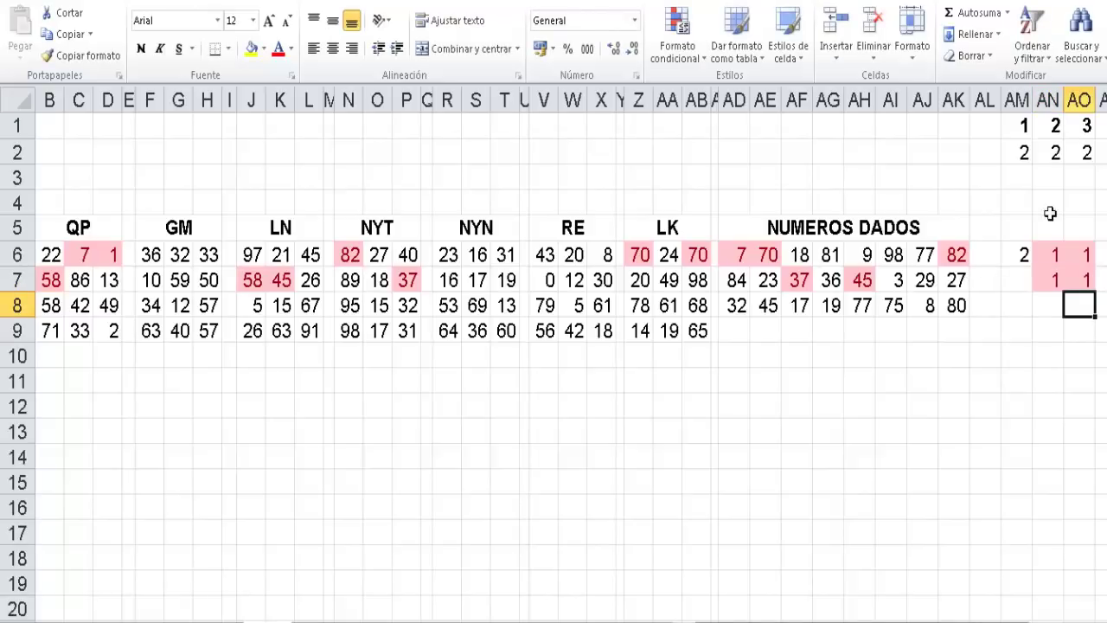
Step: Check the tally totals in AM2, AN2 and AO2 under the headings 1, 2 and 3
left_click(1018, 160)
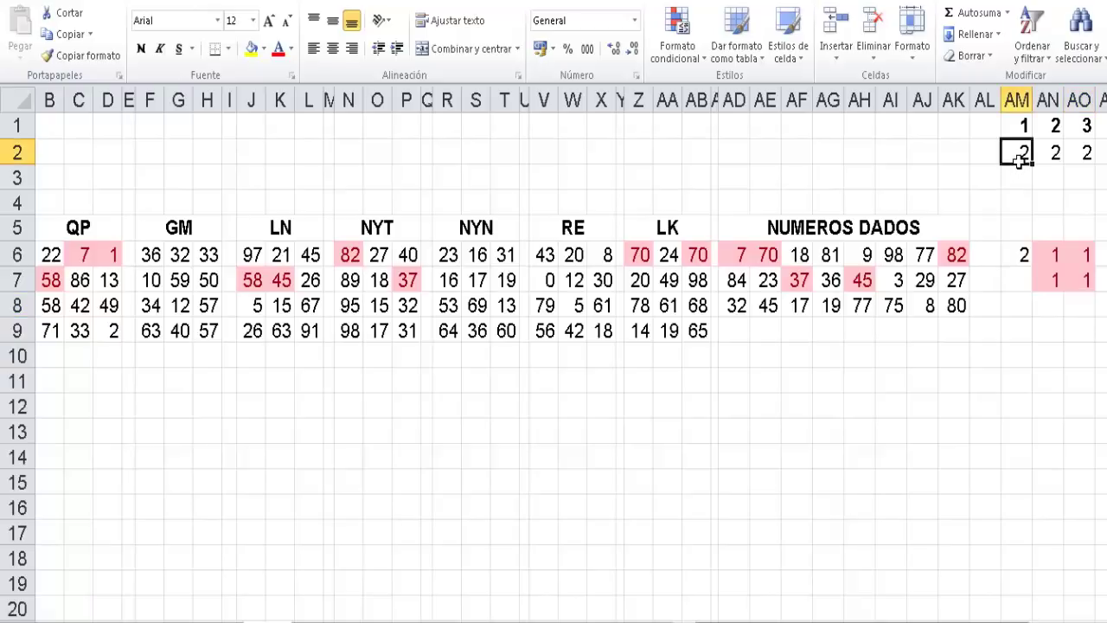
left_click(1060, 152)
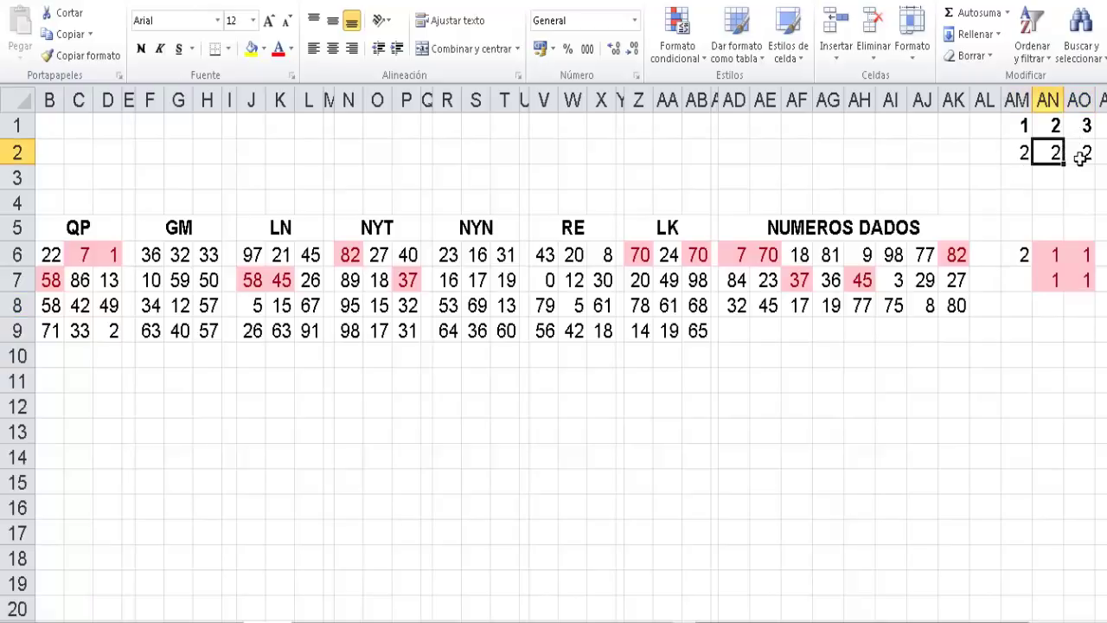
left_click(1082, 156)
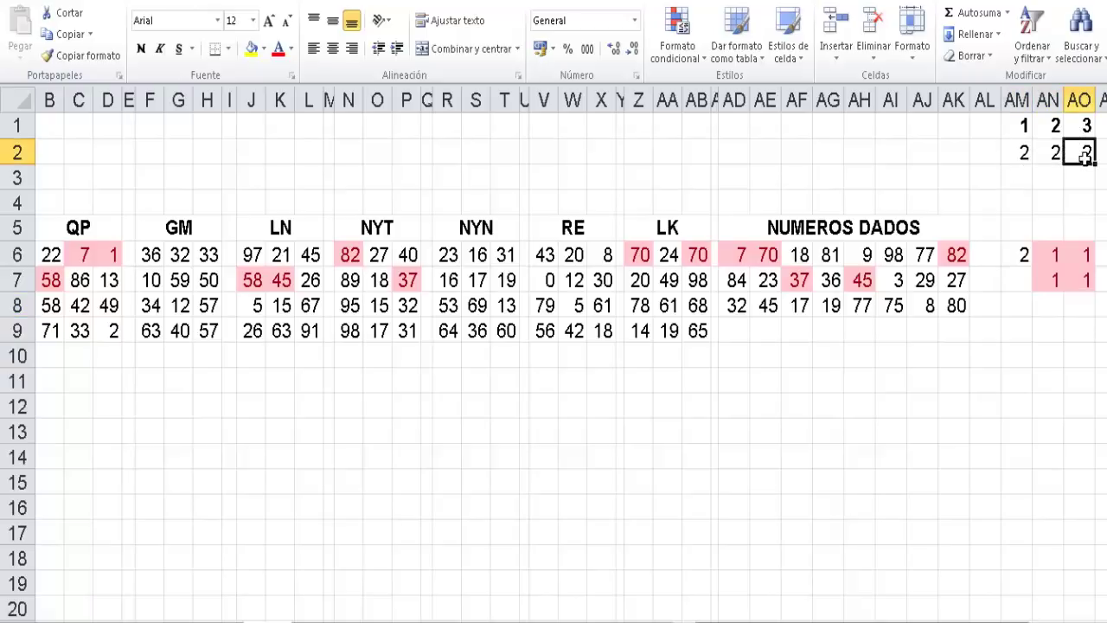
left_click(1048, 206)
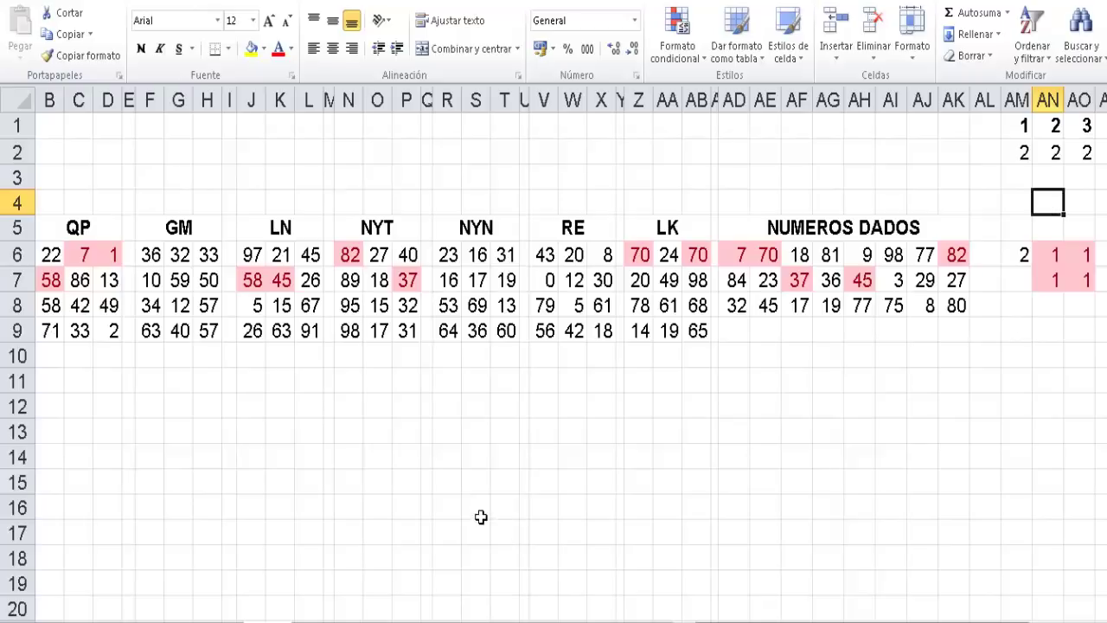
left_click(489, 480)
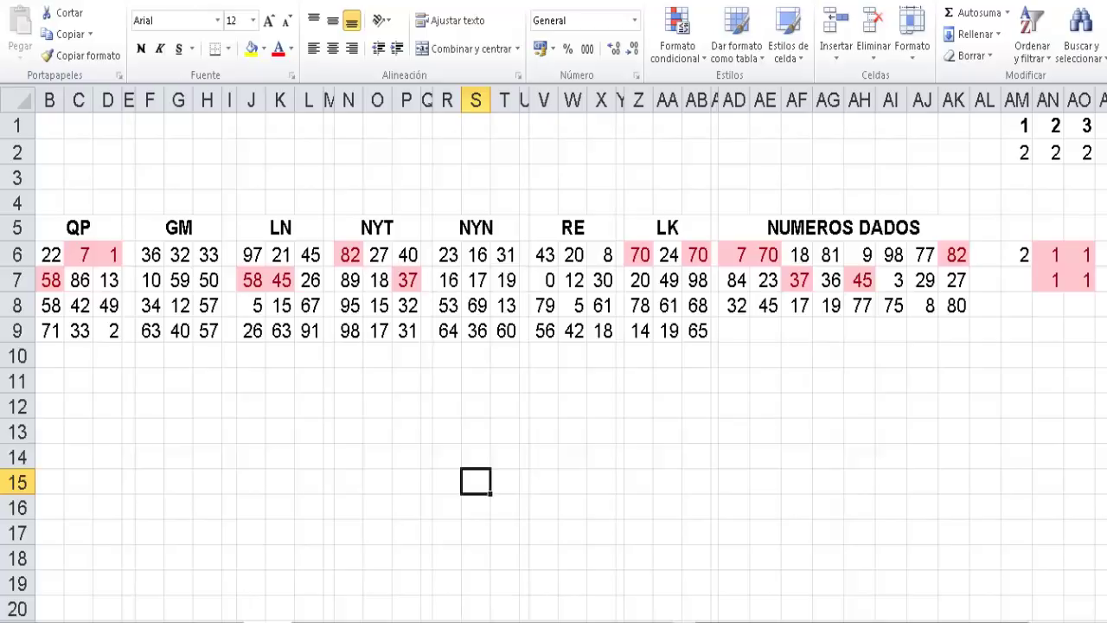
Step: Switch to the next worksheet and review its date column from the start date in A1 to the last entry, 13/05/2019
key("ctrl+Page_Down")
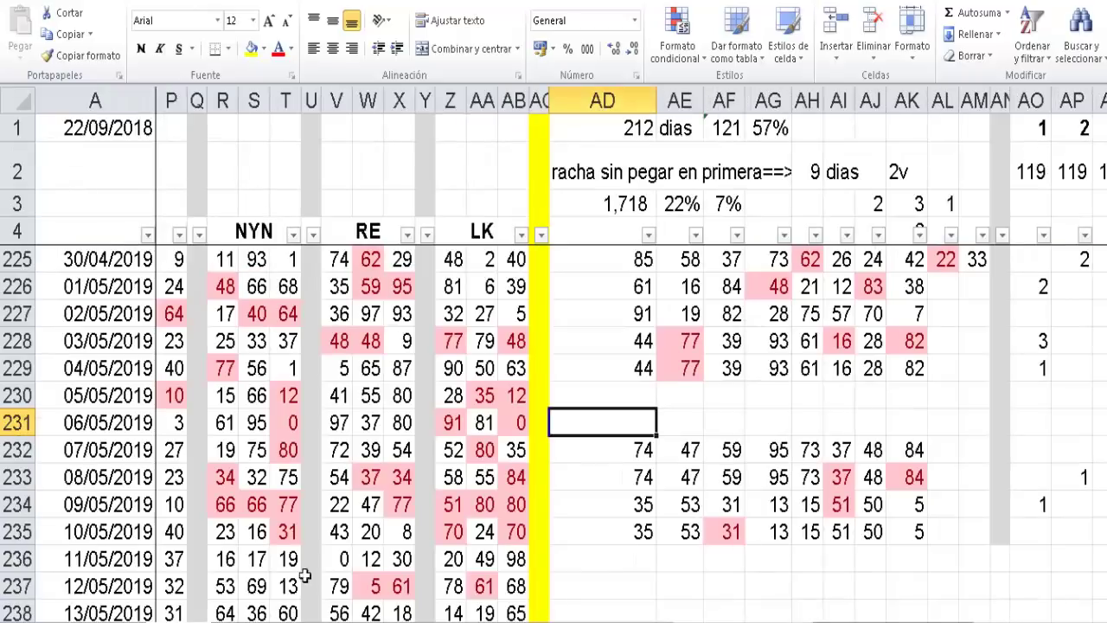
left_click(134, 462)
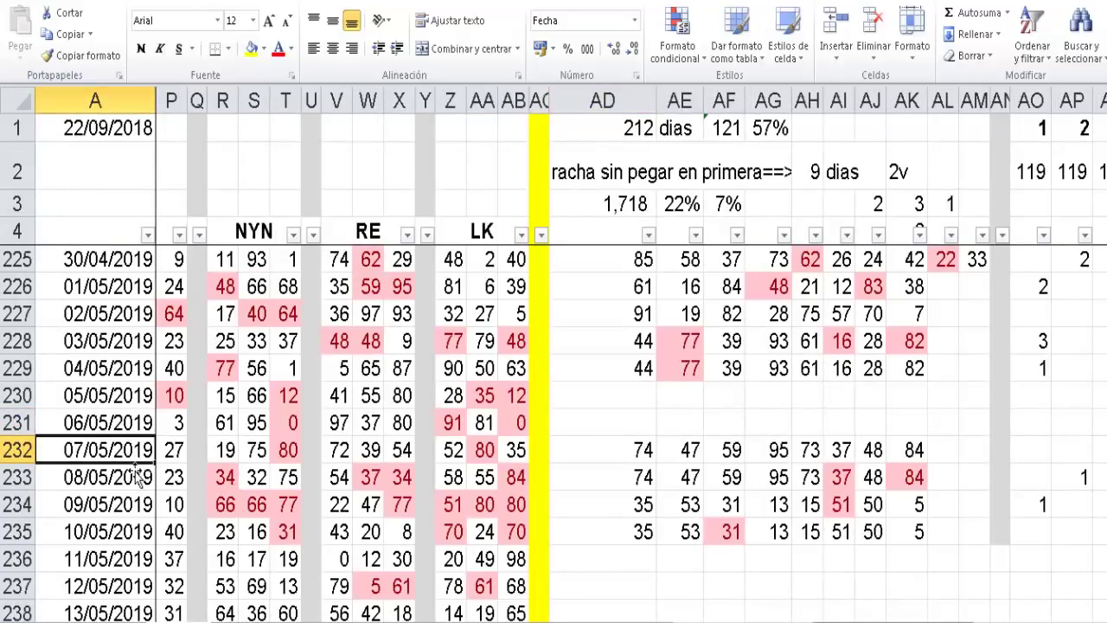
left_click(136, 130)
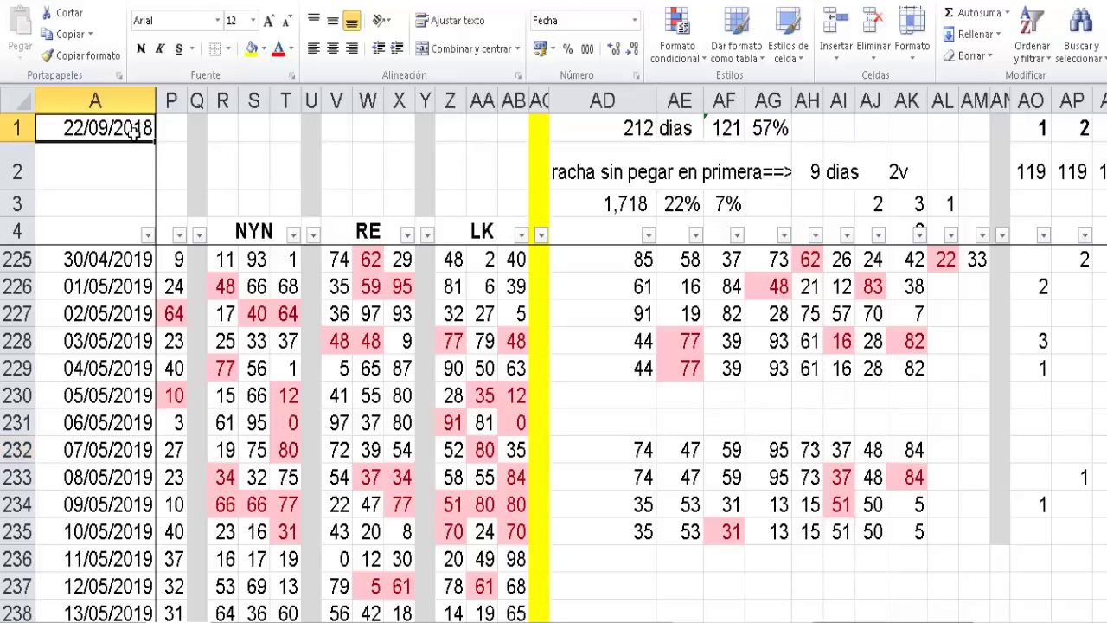
left_click(130, 285)
left_click(123, 430)
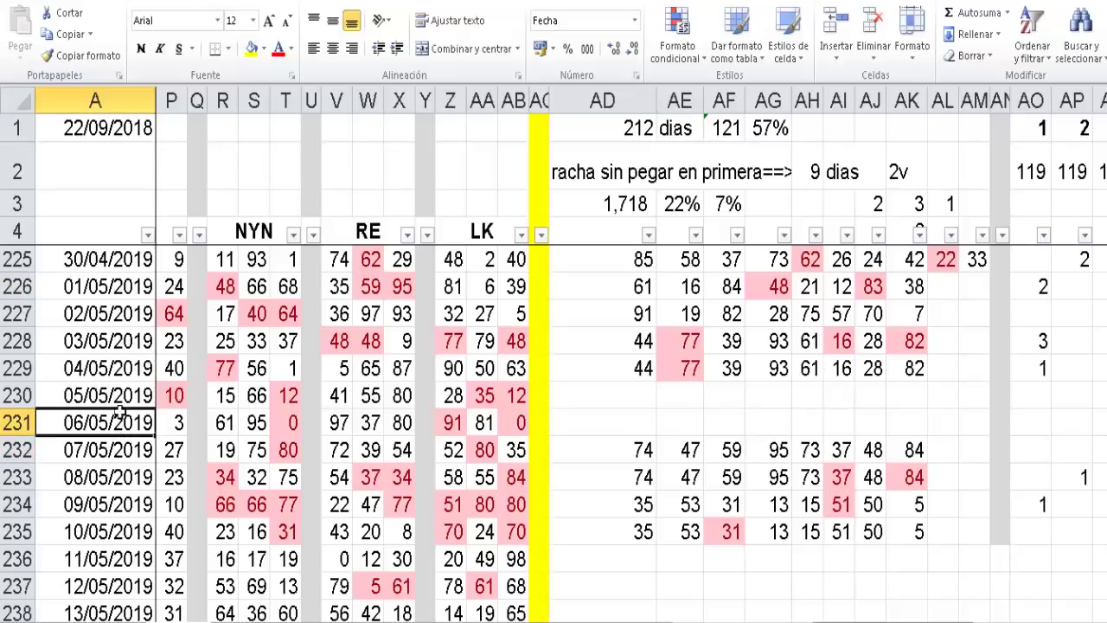
left_click(114, 377)
left_click(119, 502)
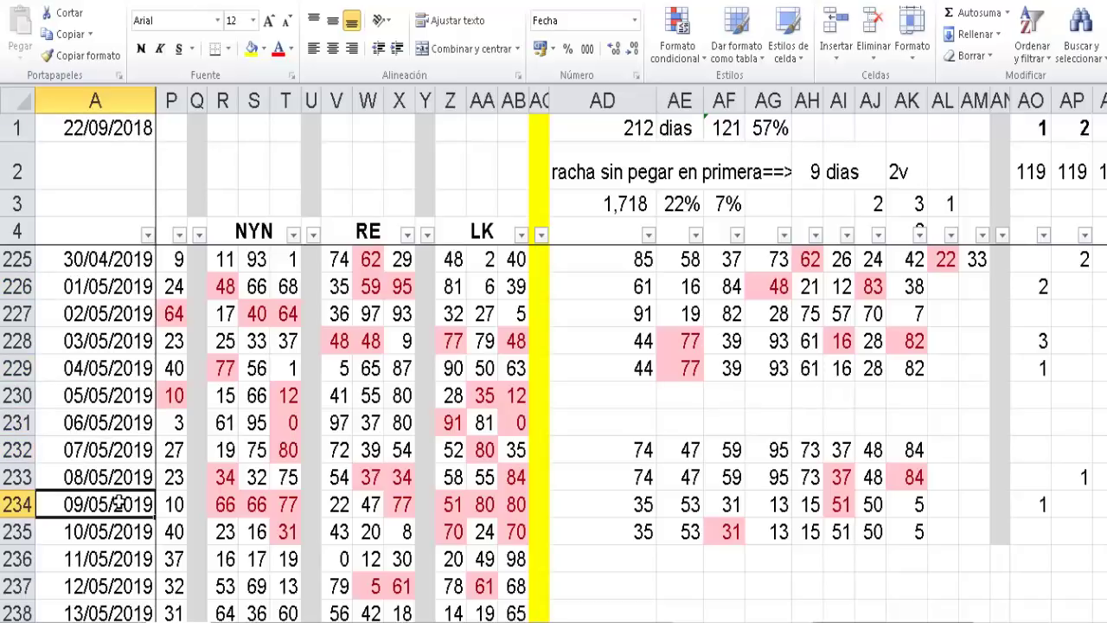
key("ctrl+Down")
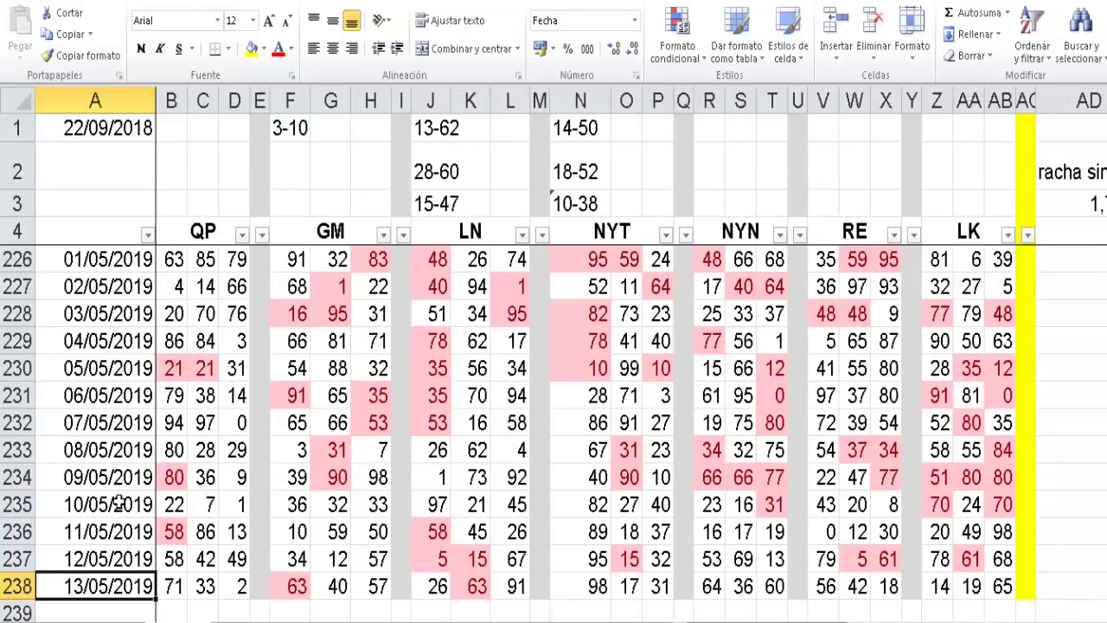
scroll(119, 504, "down", 2)
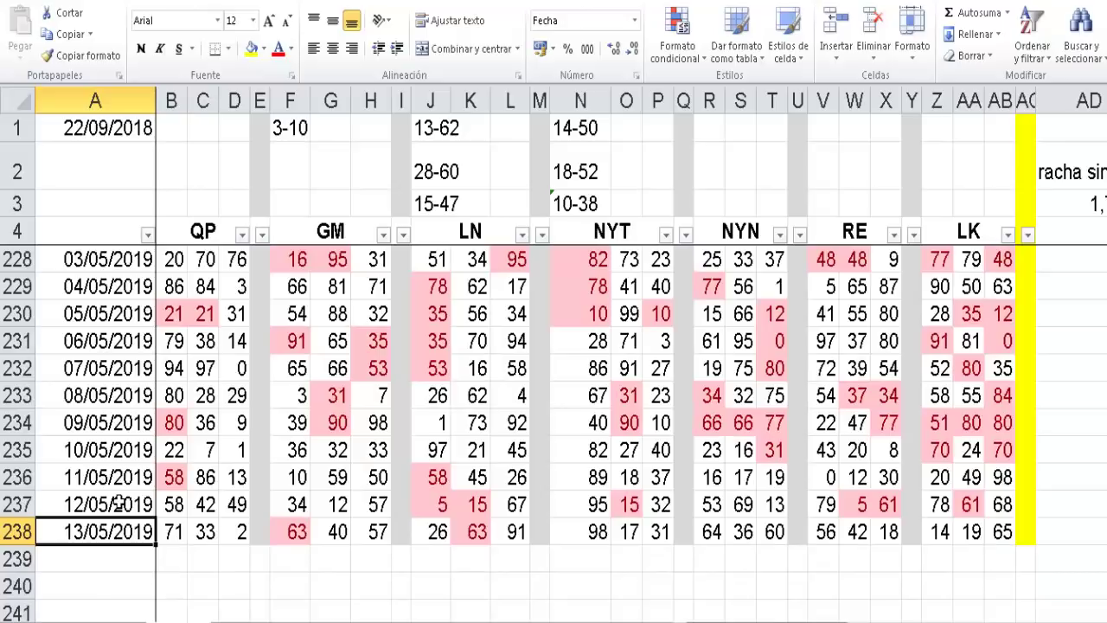
Step: Examine the 13/05/2019 results in row 238 across the draws from QP to LK
key("Right")
key("Right")
key("Right")
key("Right")
key("Right")
key("Right")
key("Right")
key("Right")
key("Right")
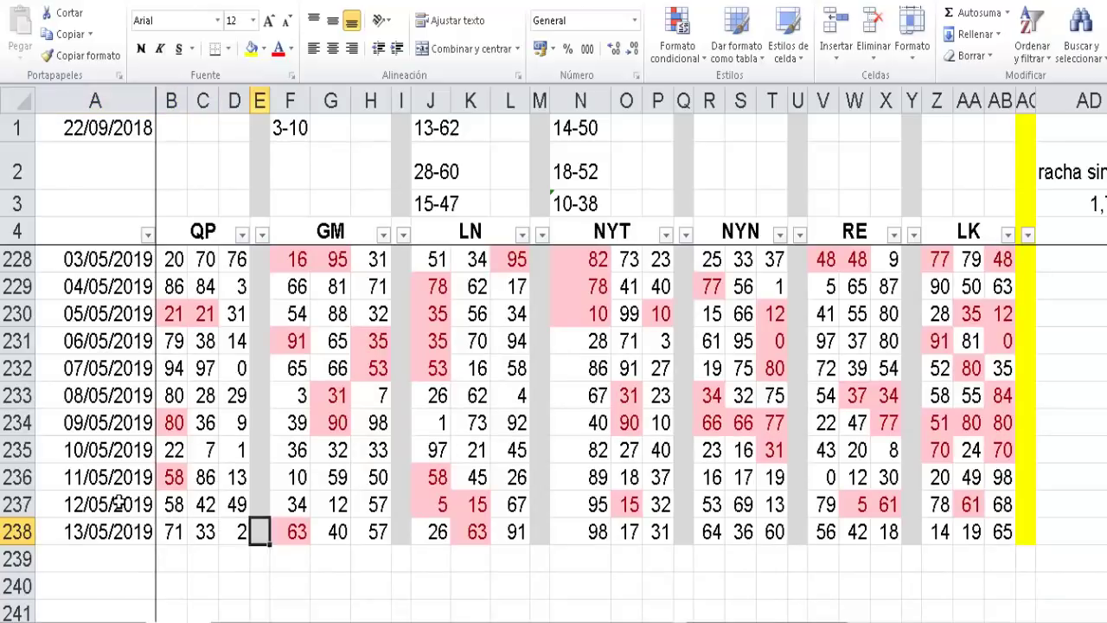
key("Right")
key("Right")
key("Right")
key("Right")
key("Right")
key("Right")
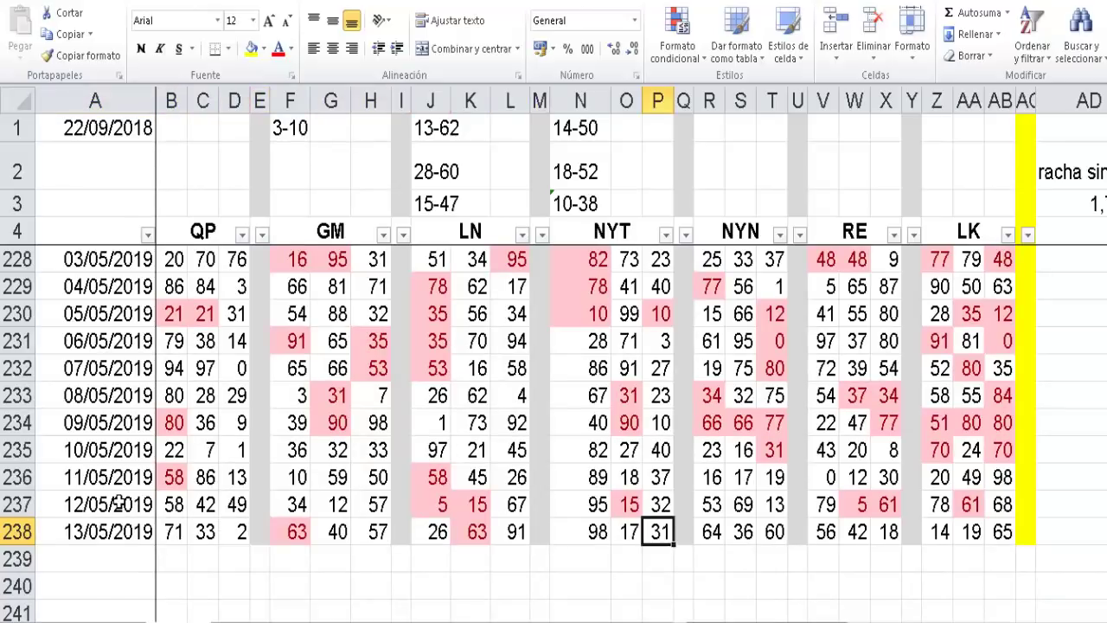
key("Right")
key("Right")
key("Right")
key("Right")
key("Right")
key("Right")
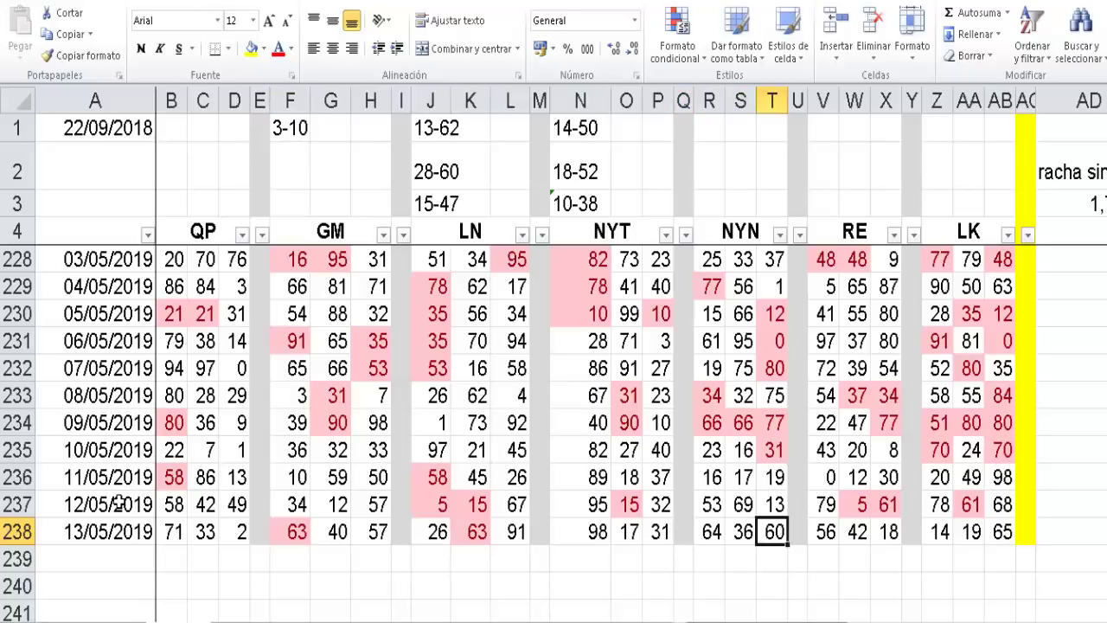
key("Right")
key("Right")
key("Right")
key("Right")
key("Right")
key("Right")
key("Right")
key("Right")
key("Right")
key("Right")
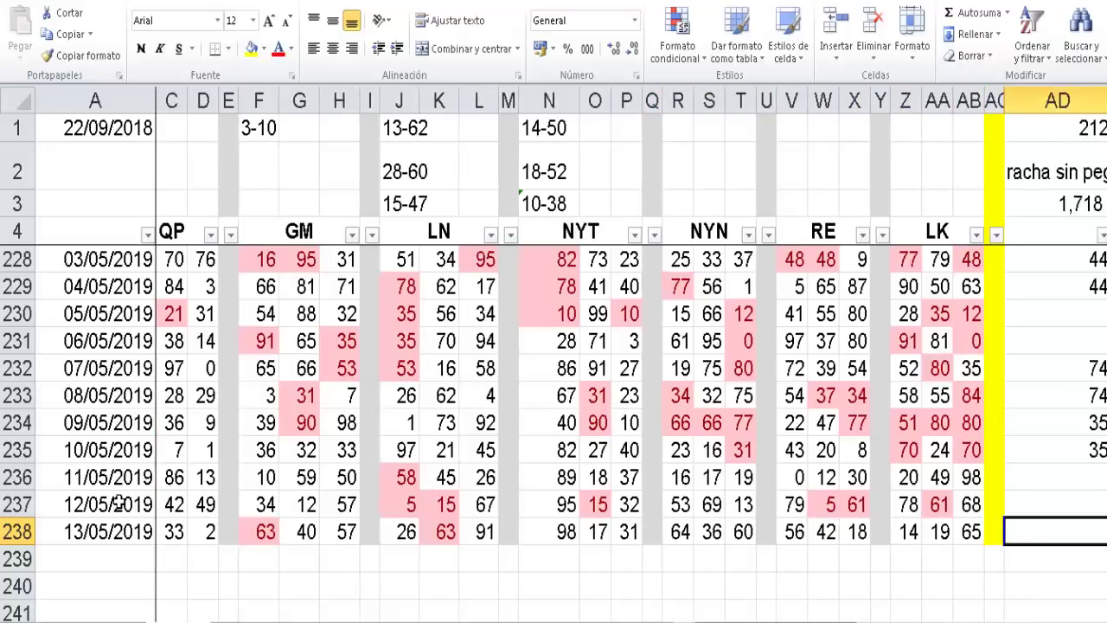
key("Right")
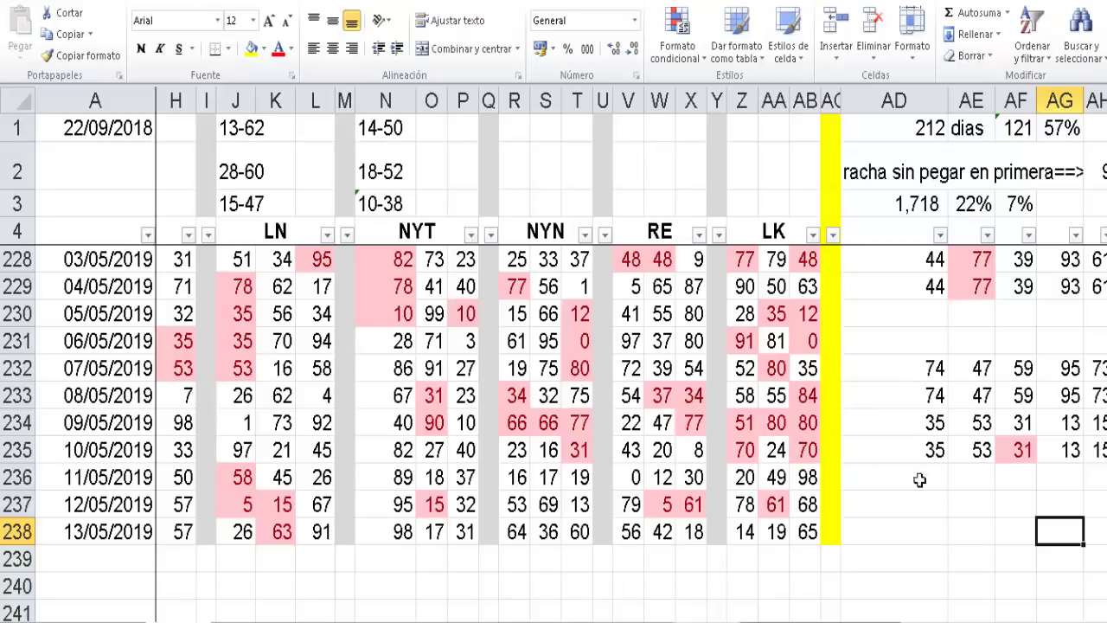
Step: Review the given-number columns from AD onward and the tally columns 1, 2, 3, pales, tripleta and Super pale
left_click(939, 540)
key("Right")
key("Right")
key("Right")
key("Right")
key("Right")
key("Right")
key("Right")
key("Right")
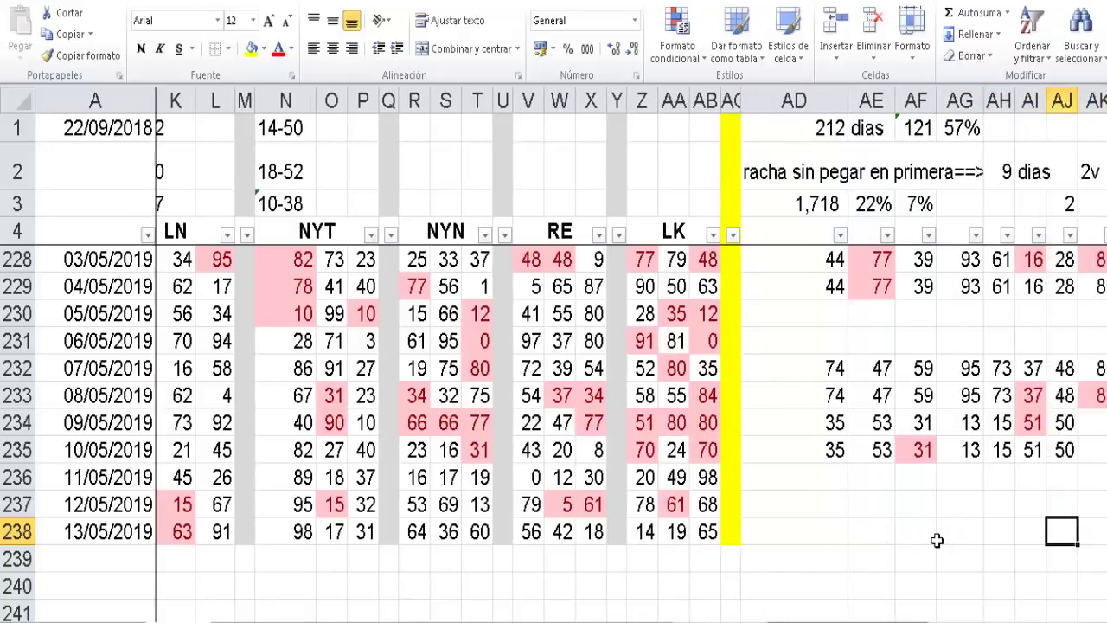
key("Right")
key("Right")
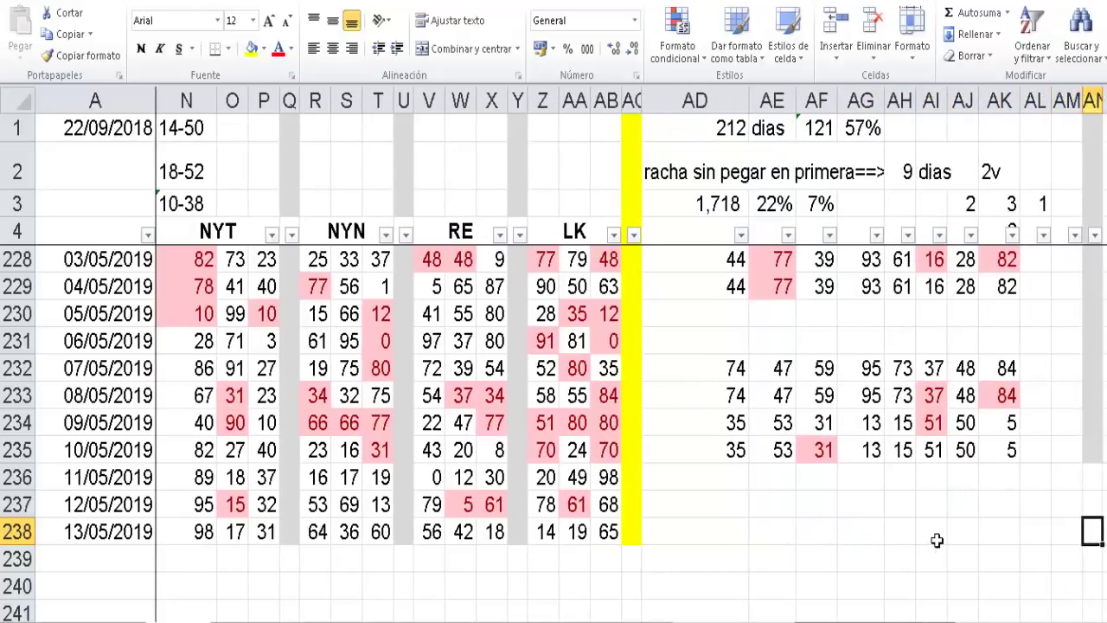
key("Right")
key("Right")
key("Right")
key("Right")
key("Right")
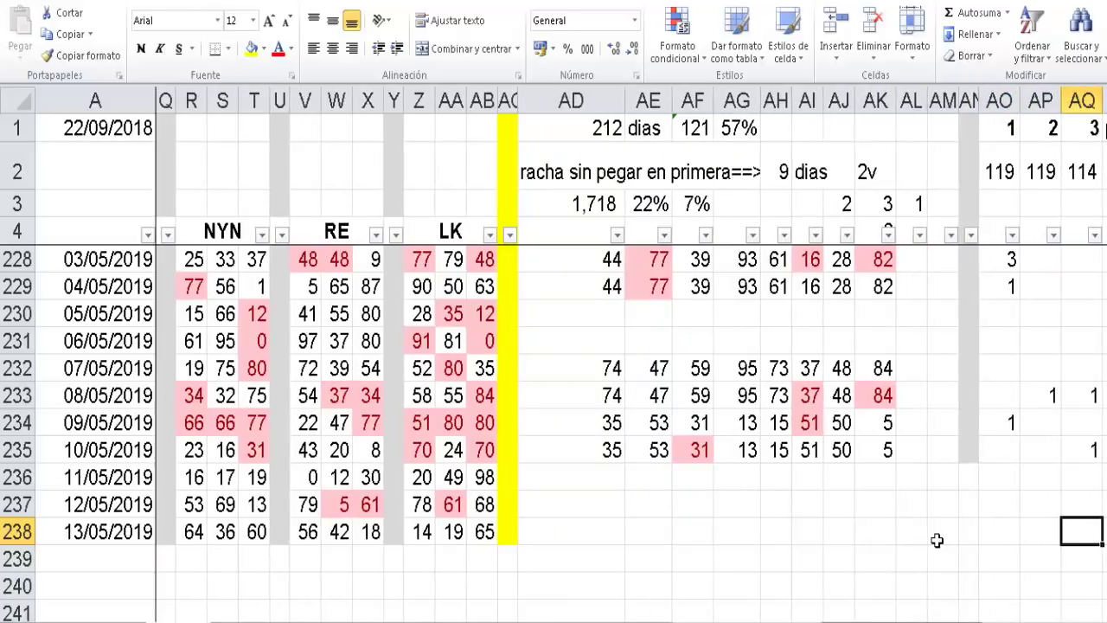
key("Right")
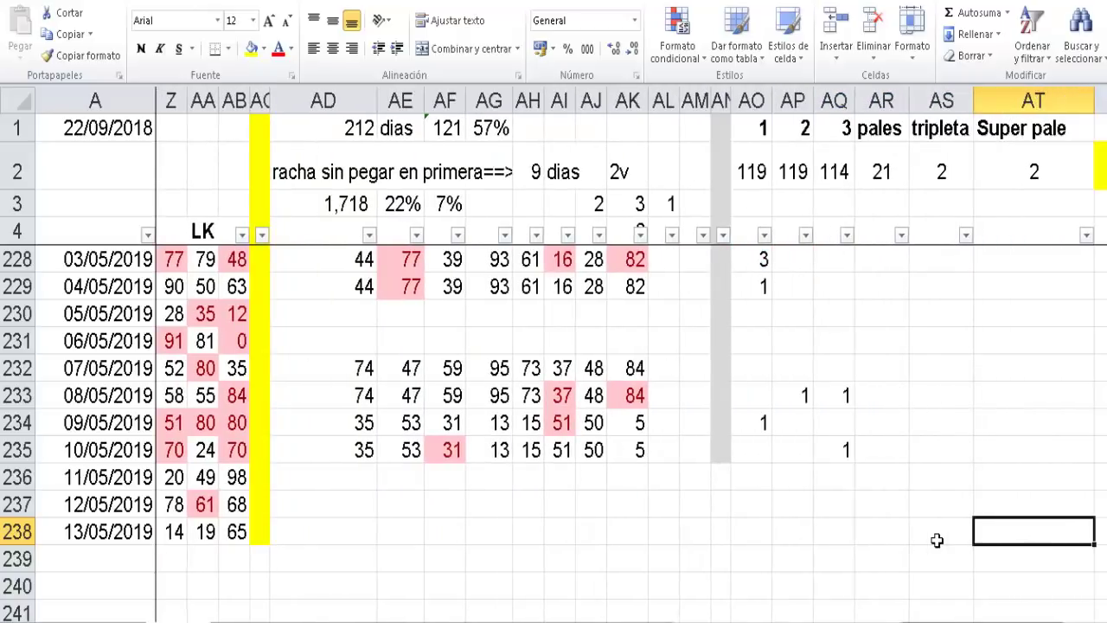
Step: Check the grand total of hits in the yellow cell AU2, beyond the Super pale column
key("Right")
key("Right")
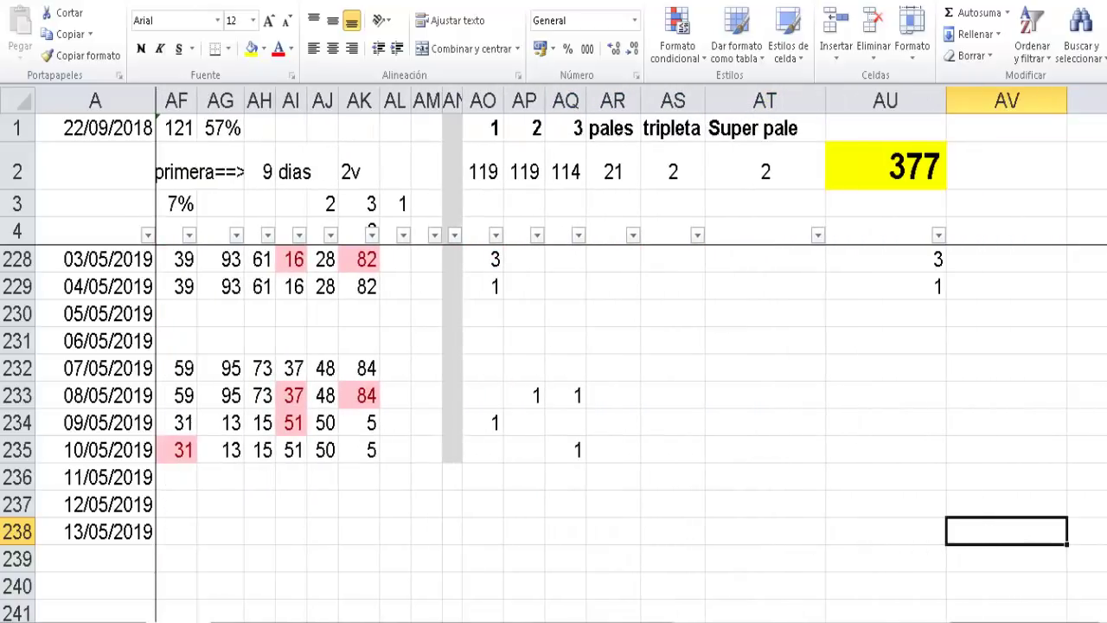
left_click(872, 173)
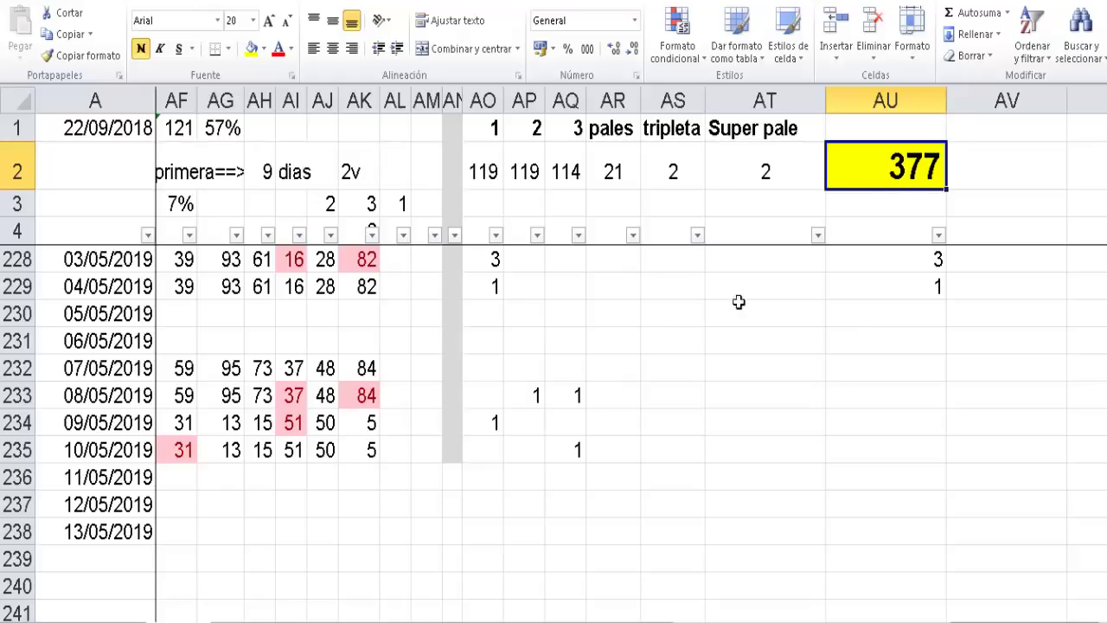
left_click(881, 205)
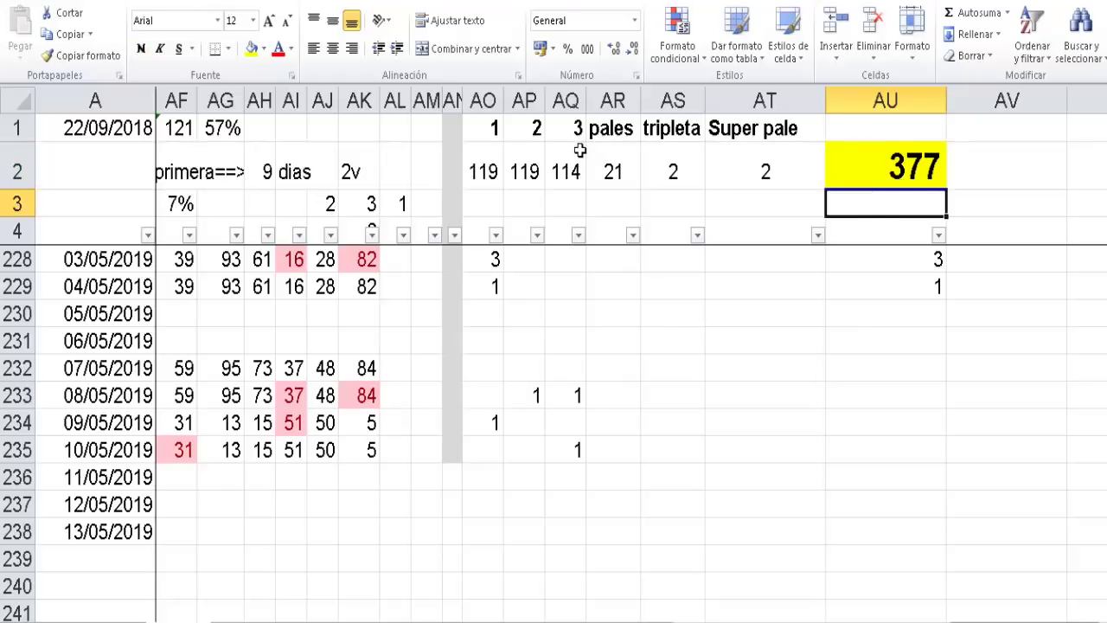
Step: Review the row 2 totals from AO to AT for 1, 2, 3, pales, tripleta and Super pale
left_click(506, 177)
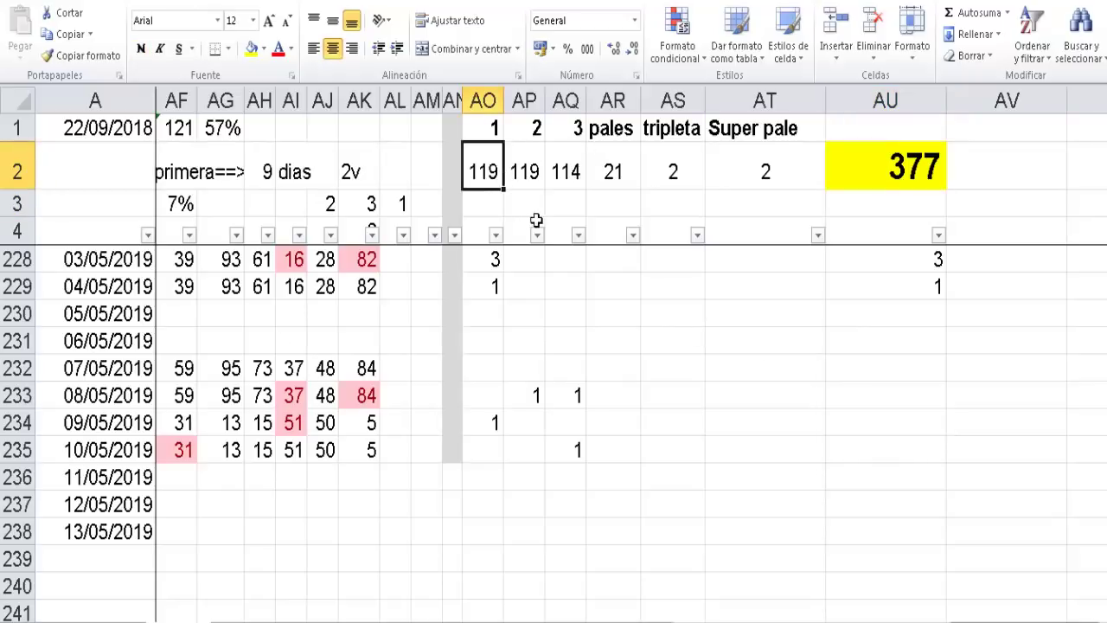
left_click(536, 178)
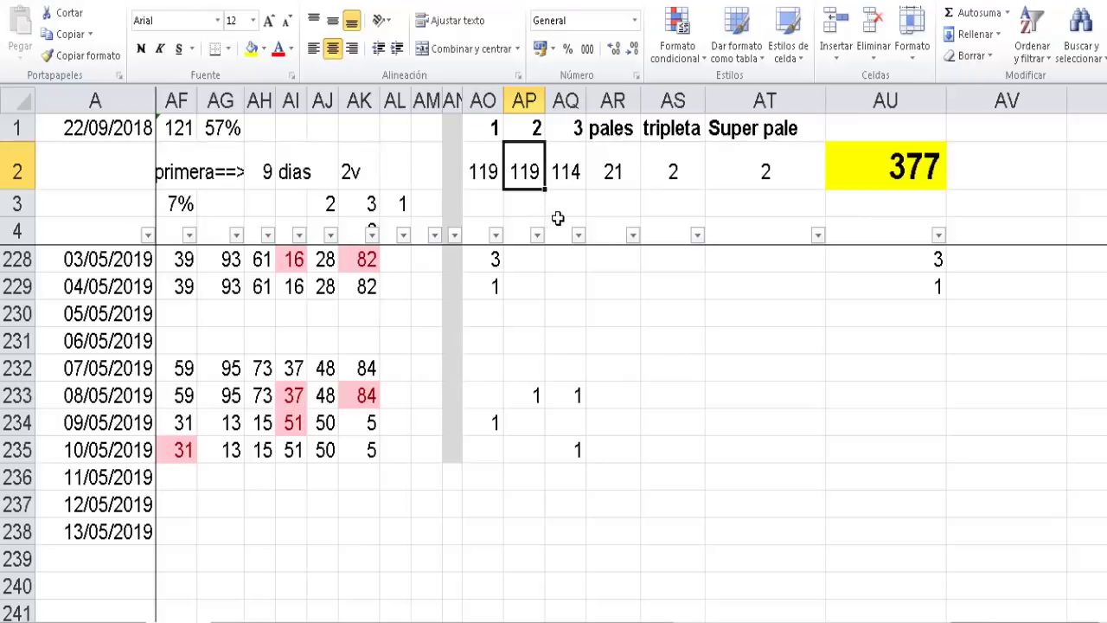
left_click(575, 172)
left_click(616, 173)
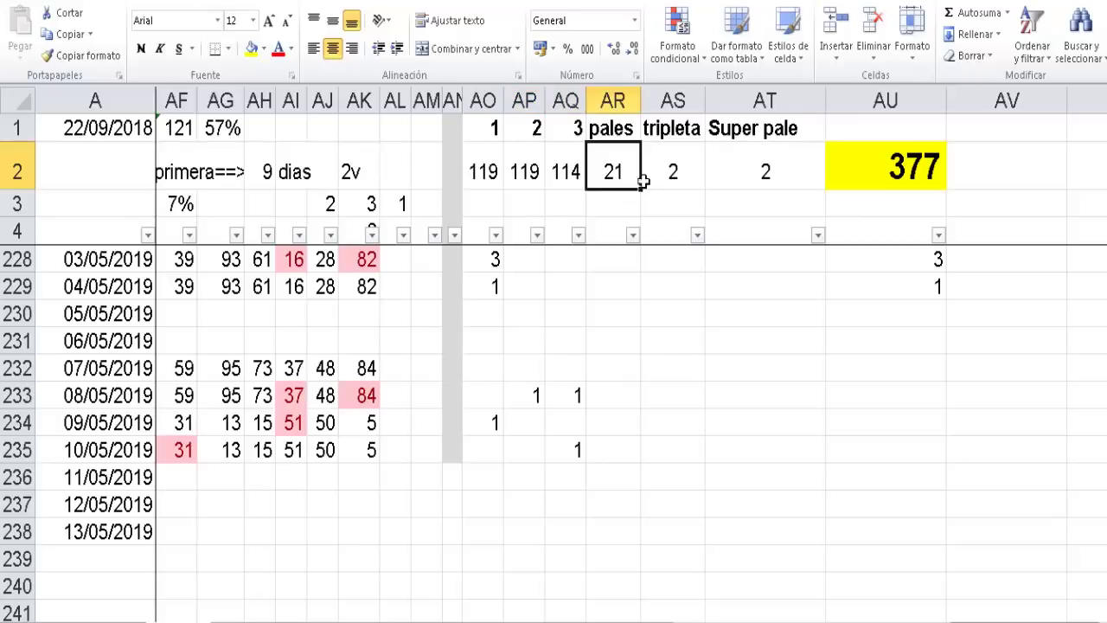
left_click(680, 177)
left_click(759, 185)
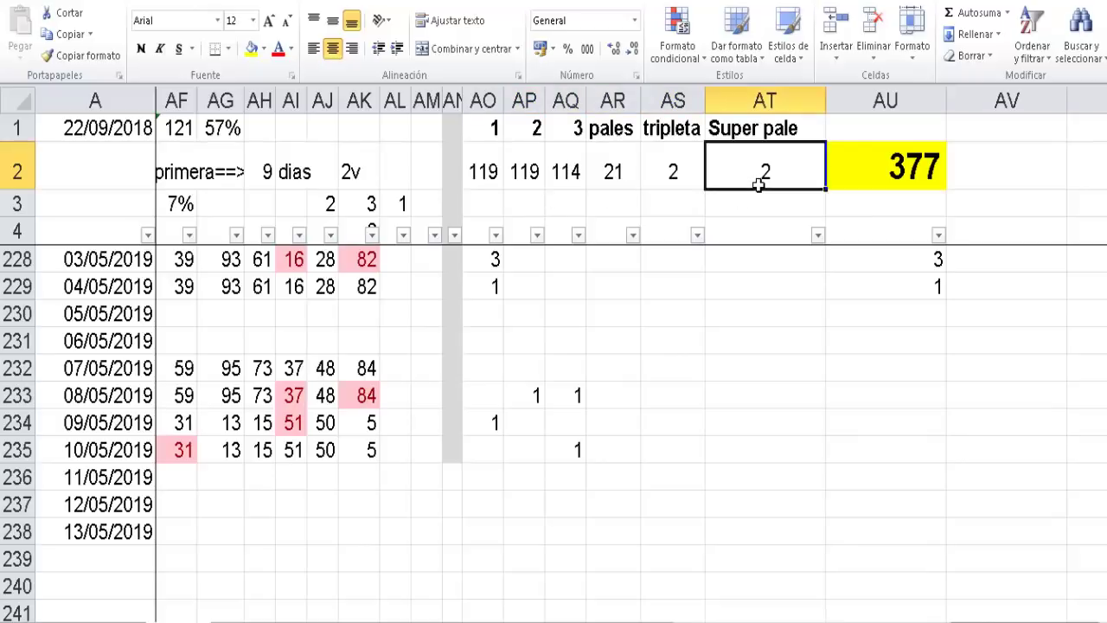
left_click(767, 206)
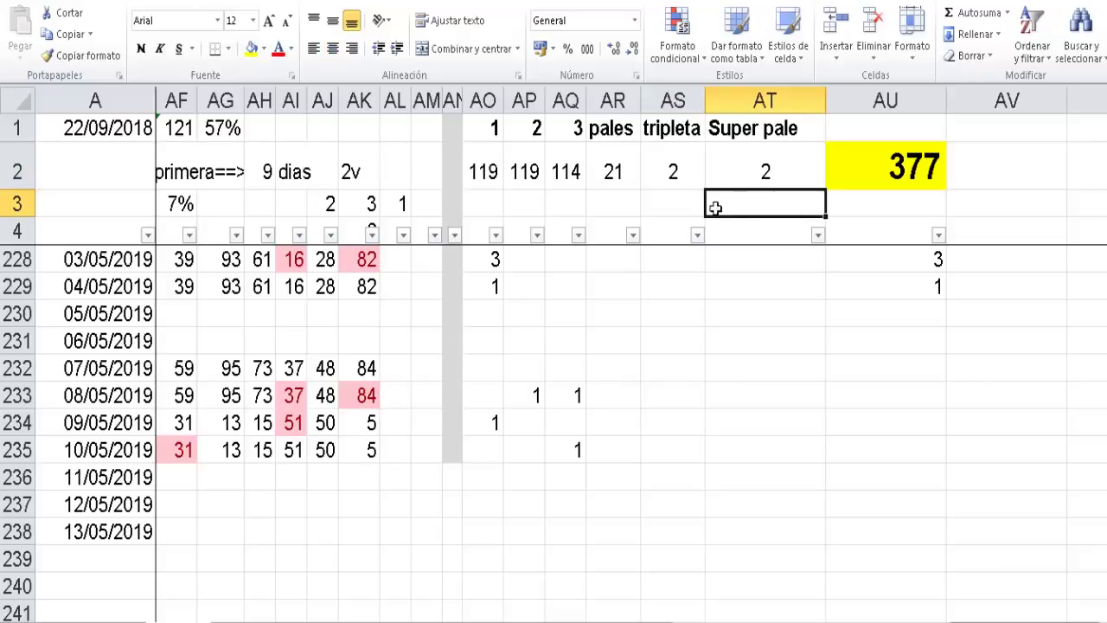
left_click(674, 208)
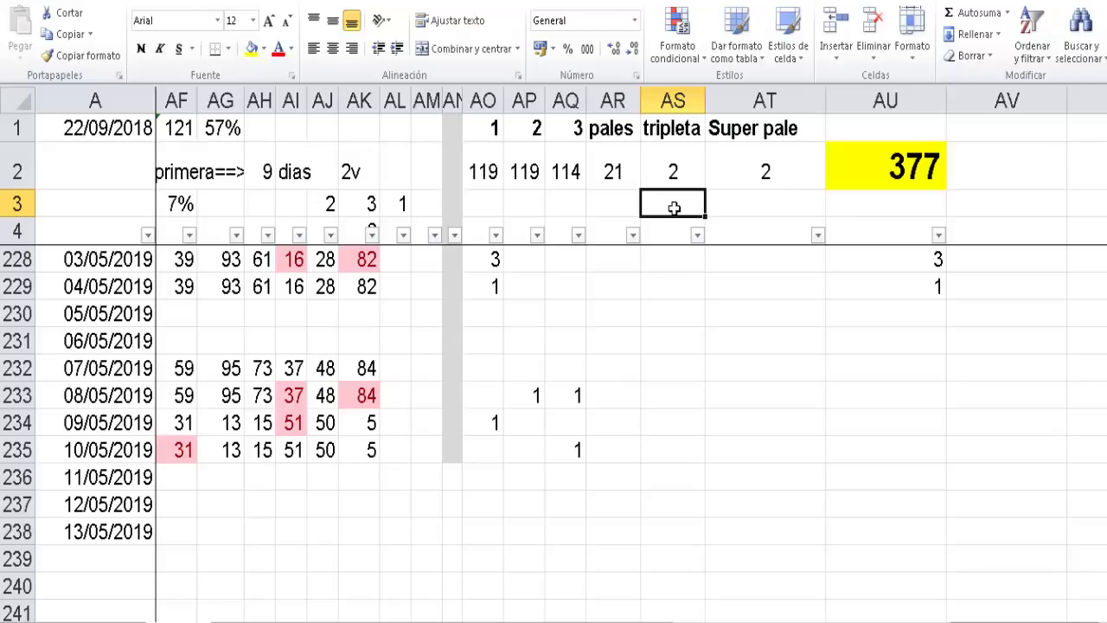
Step: Compare the grand total in AU2 with the individual totals under 1, 2, 3, pales and tripleta
left_click(873, 178)
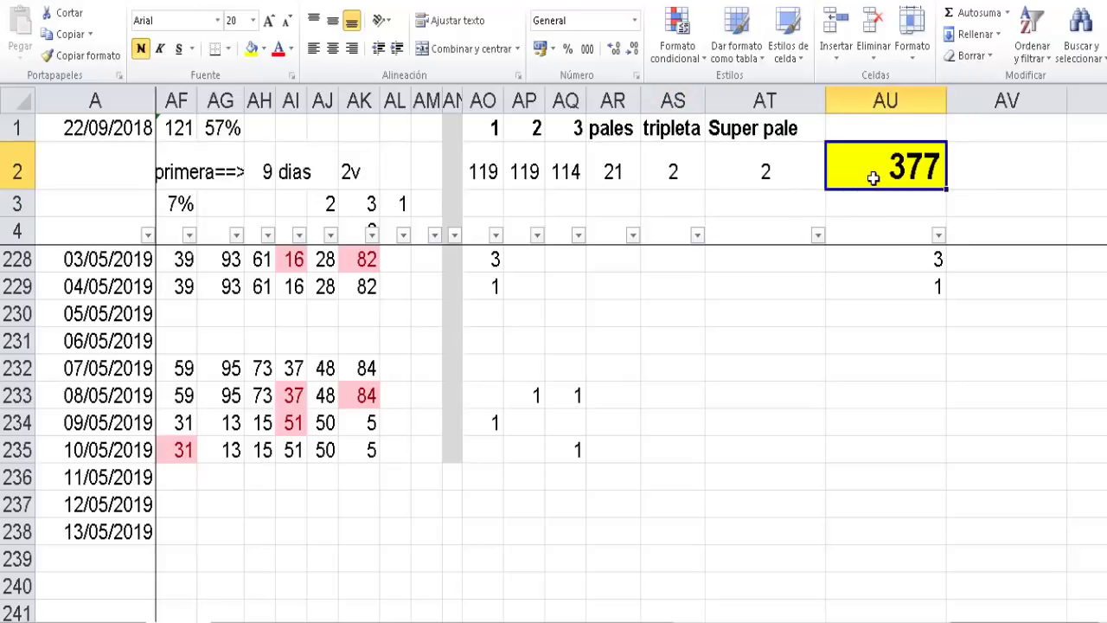
left_click(789, 297)
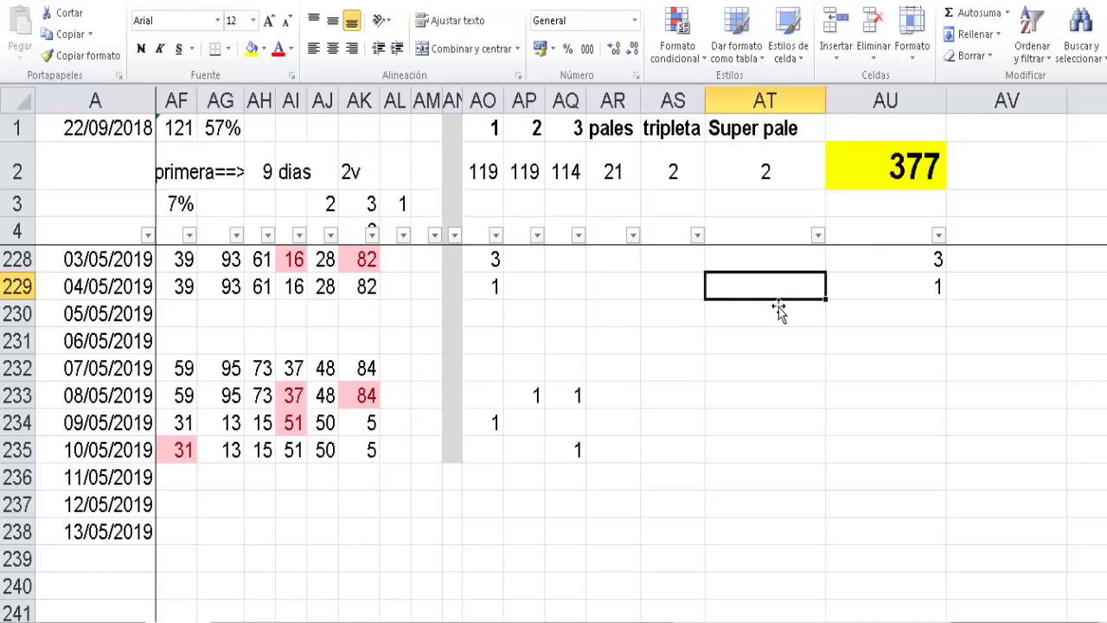
left_click(654, 212)
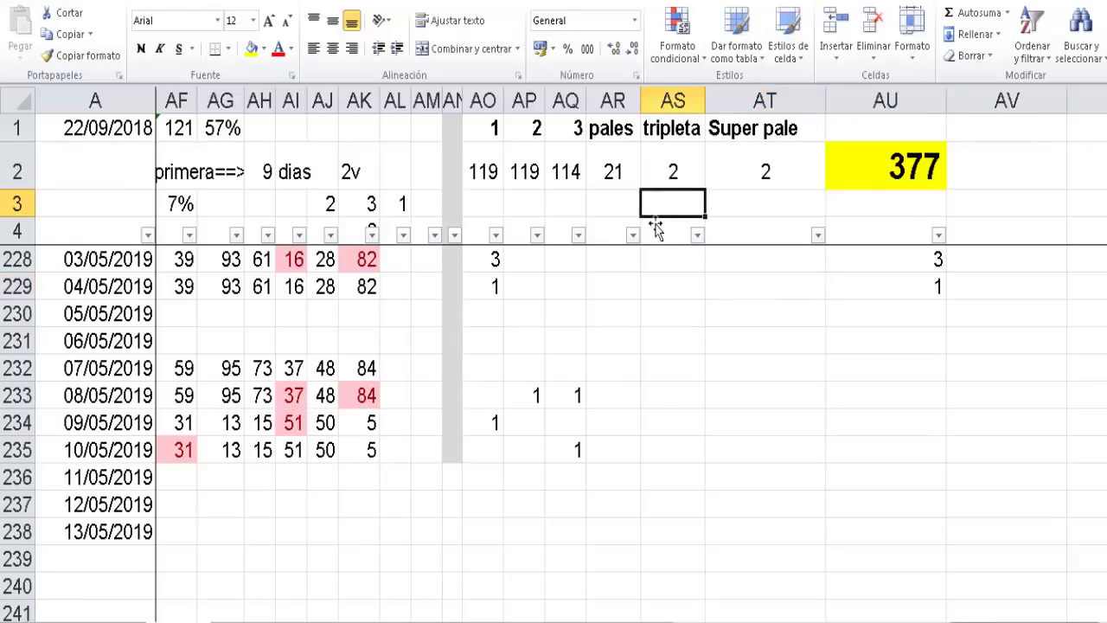
left_click(498, 211)
left_click(523, 213)
left_click(580, 215)
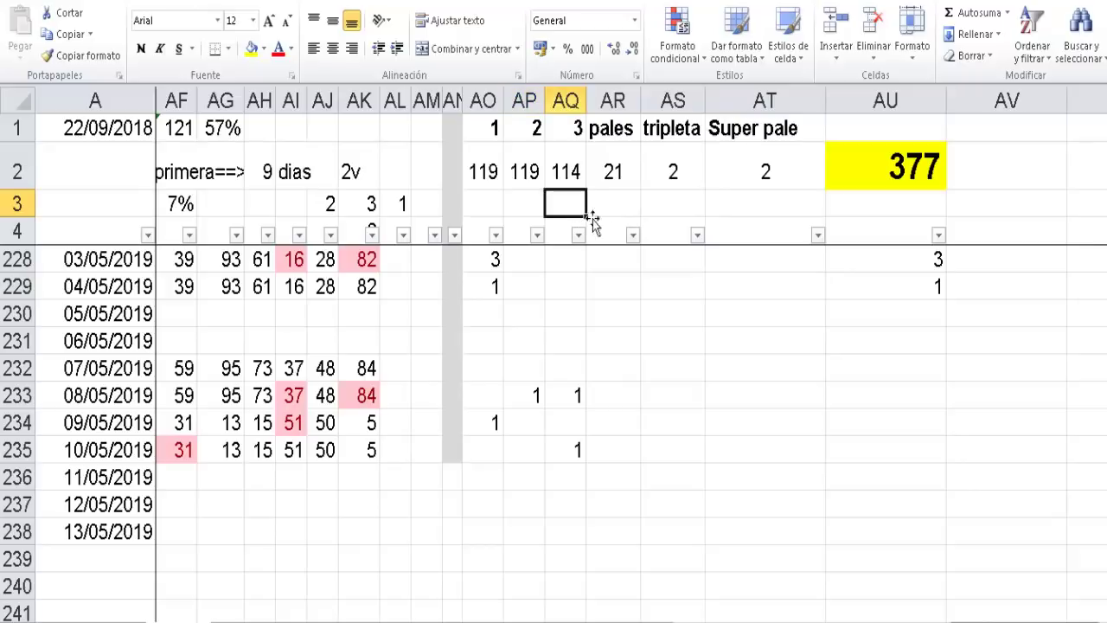
left_click(603, 211)
left_click(572, 209)
left_click(618, 211)
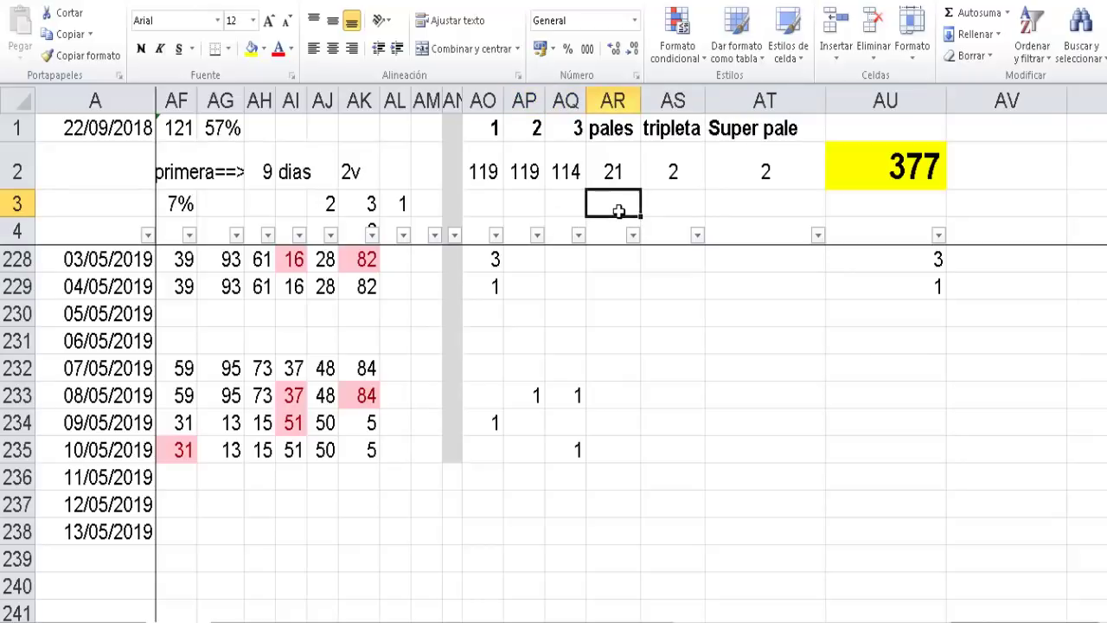
left_click(680, 209)
left_click(624, 209)
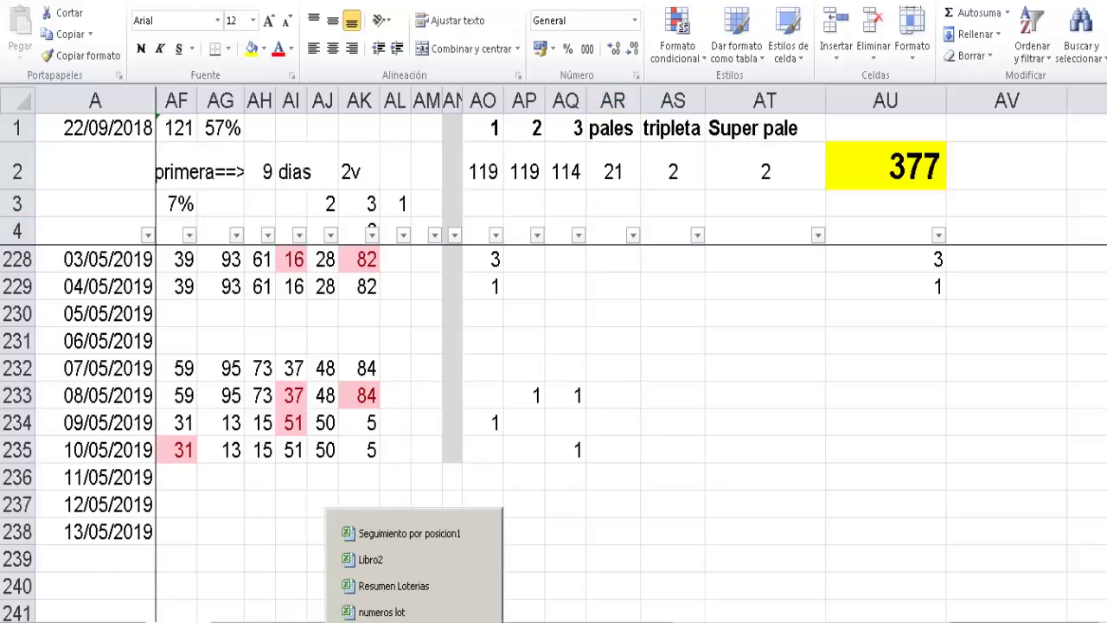
Step: Switch to the numeros lot workbook and review the LOTERI-LOTO numbers for 14 MAYO 2019 in full-screen view
left_click(382, 613)
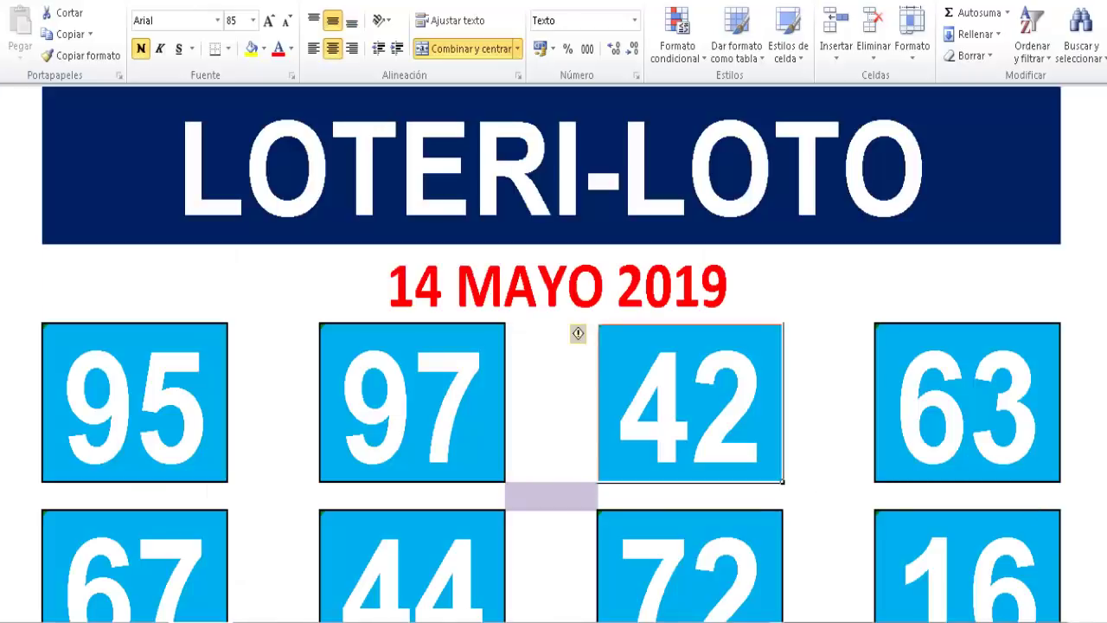
scroll(551, 357, "down", 1)
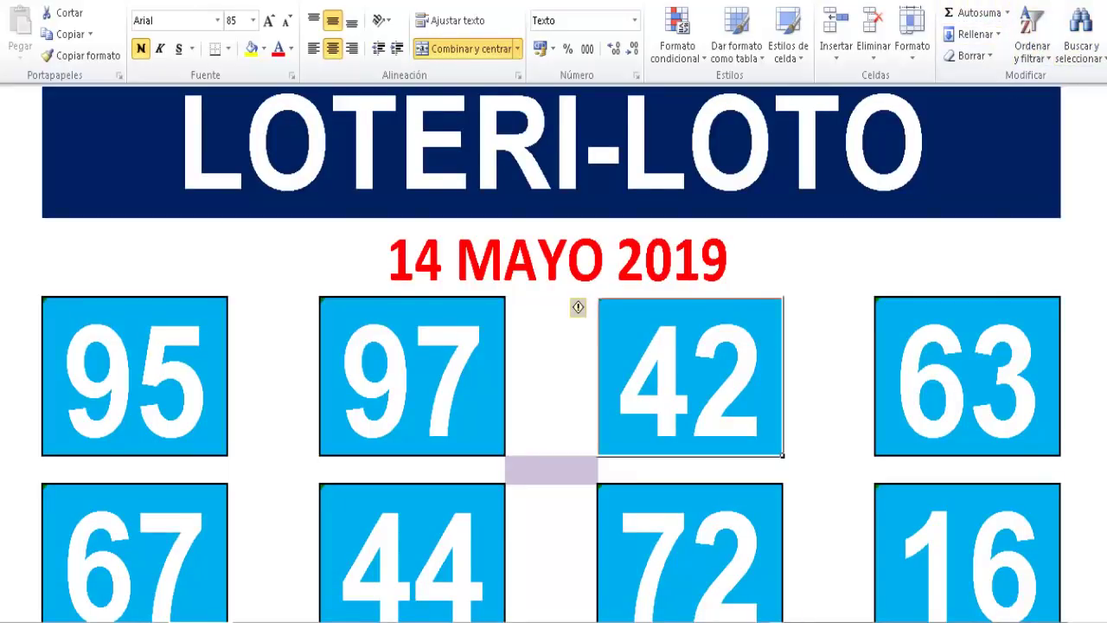
scroll(551, 357, "up", 3)
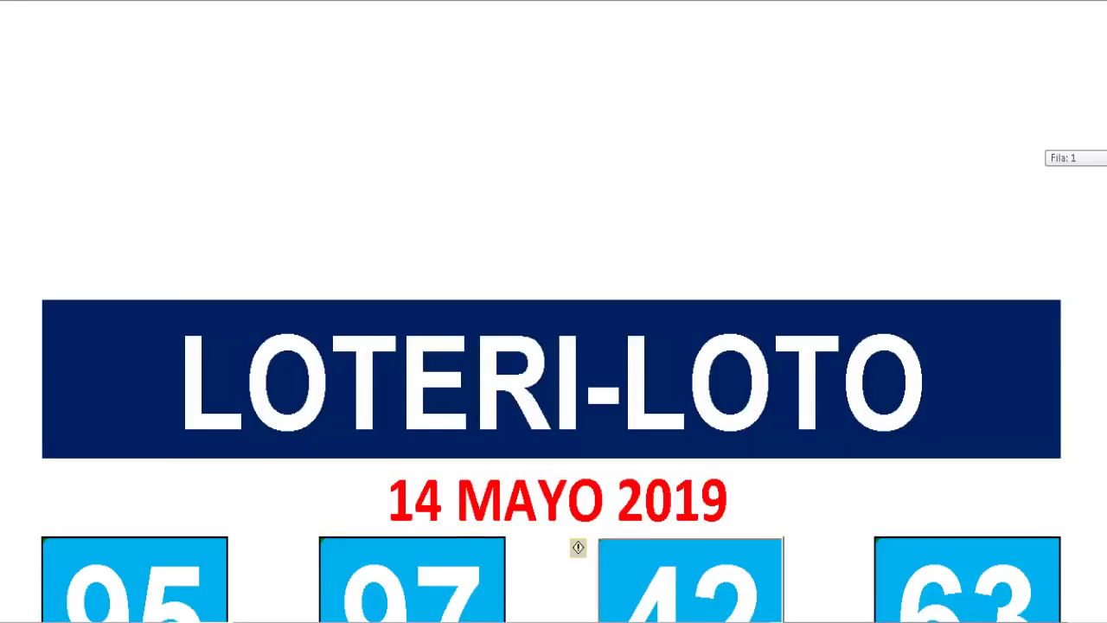
scroll(550, 432, "down", 3)
scroll(551, 390, "down", 1)
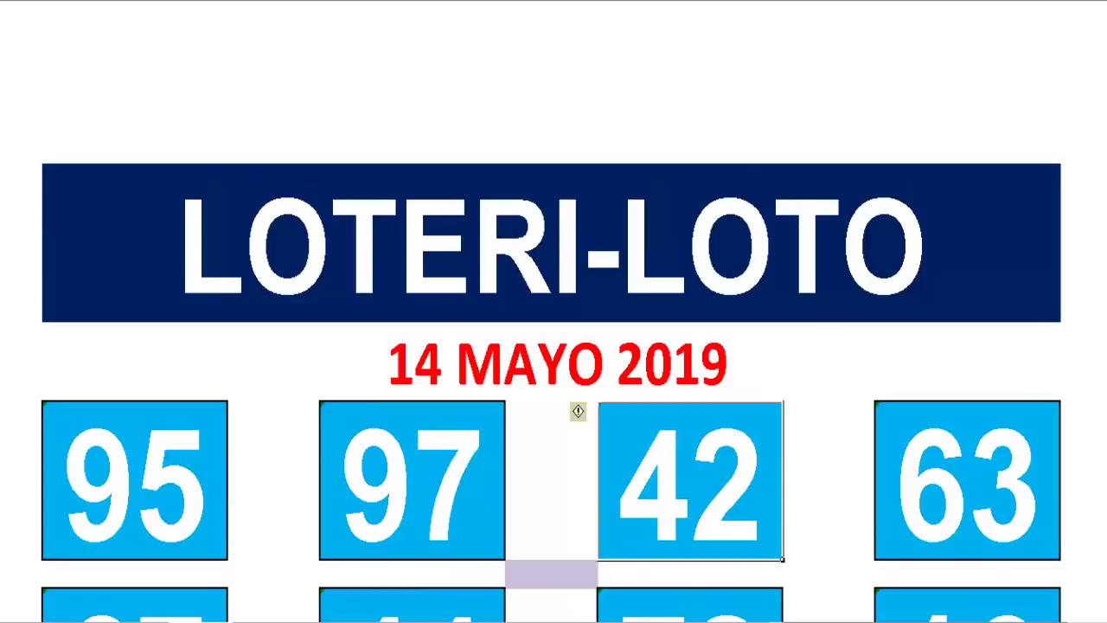
scroll(551, 380, "down", 6)
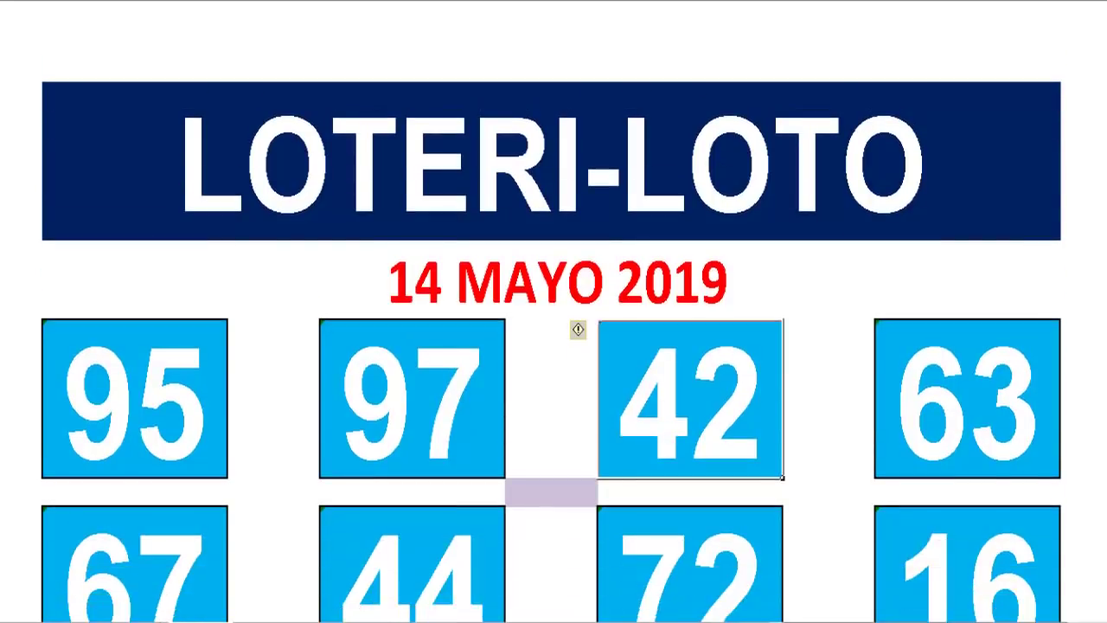